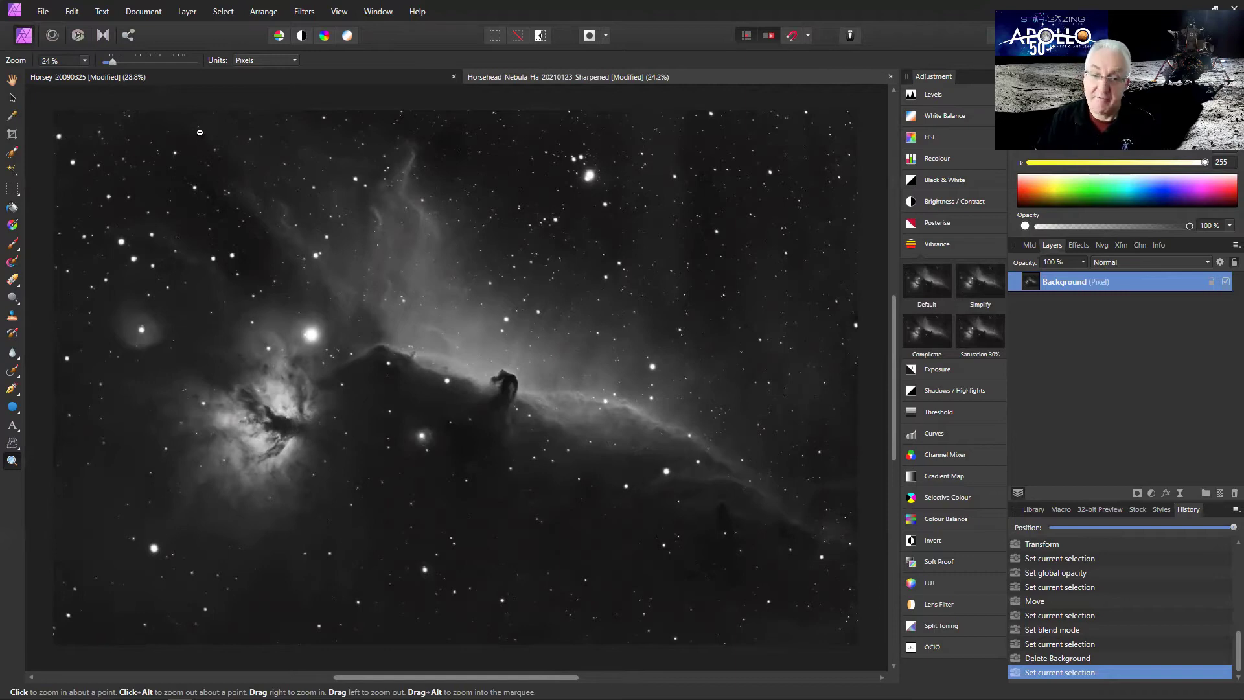
Switch to the colour Horsey document to merge its layers.
left_click(184, 78)
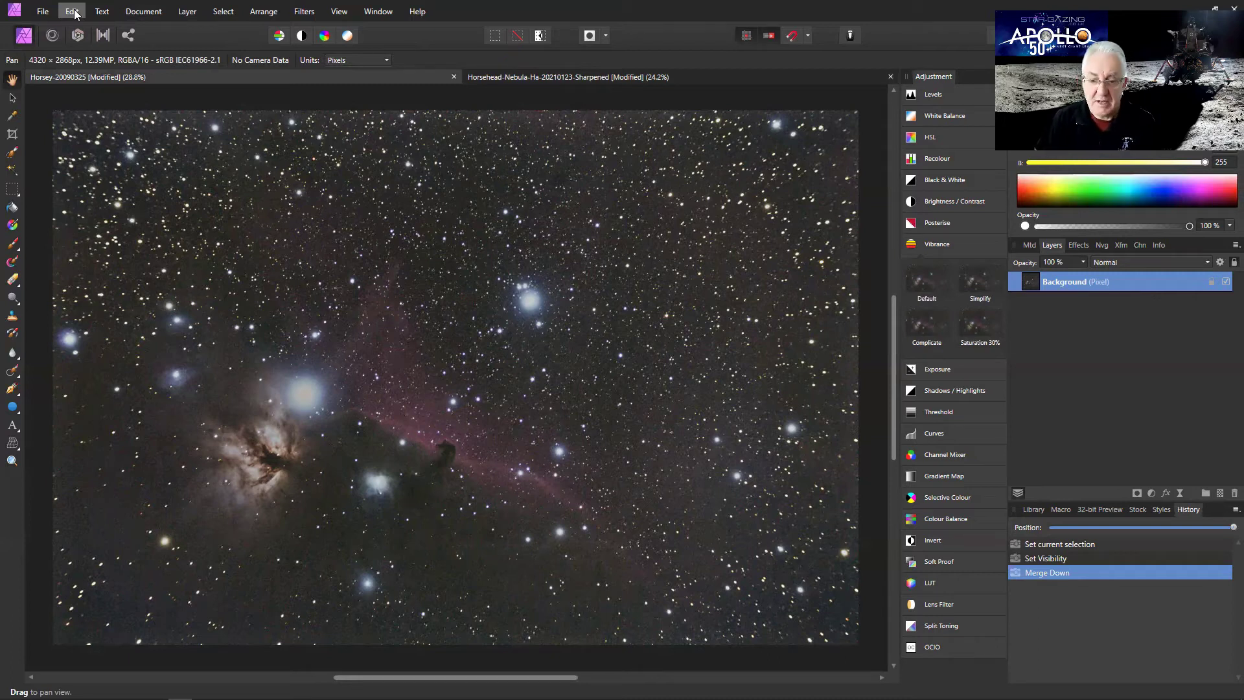
Copy the merged colour Horsey image and paste it as a new layer into the Horsehead-Nebula document.
left_click(74, 13)
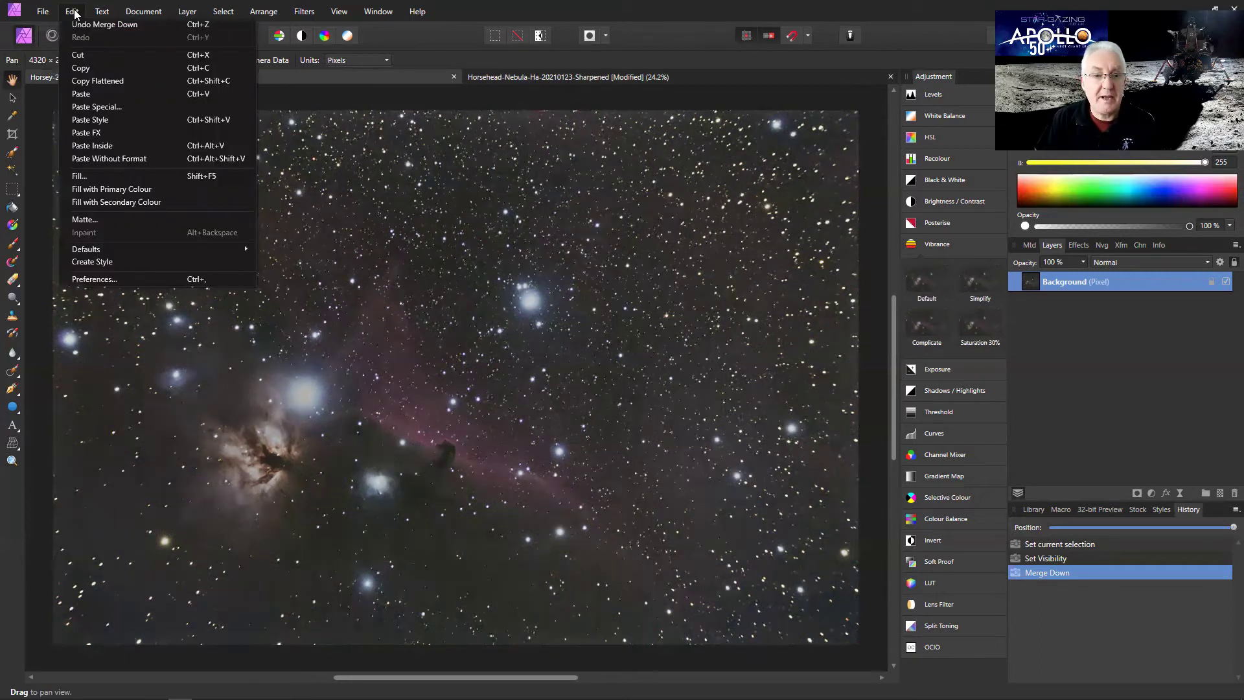
left_click(81, 67)
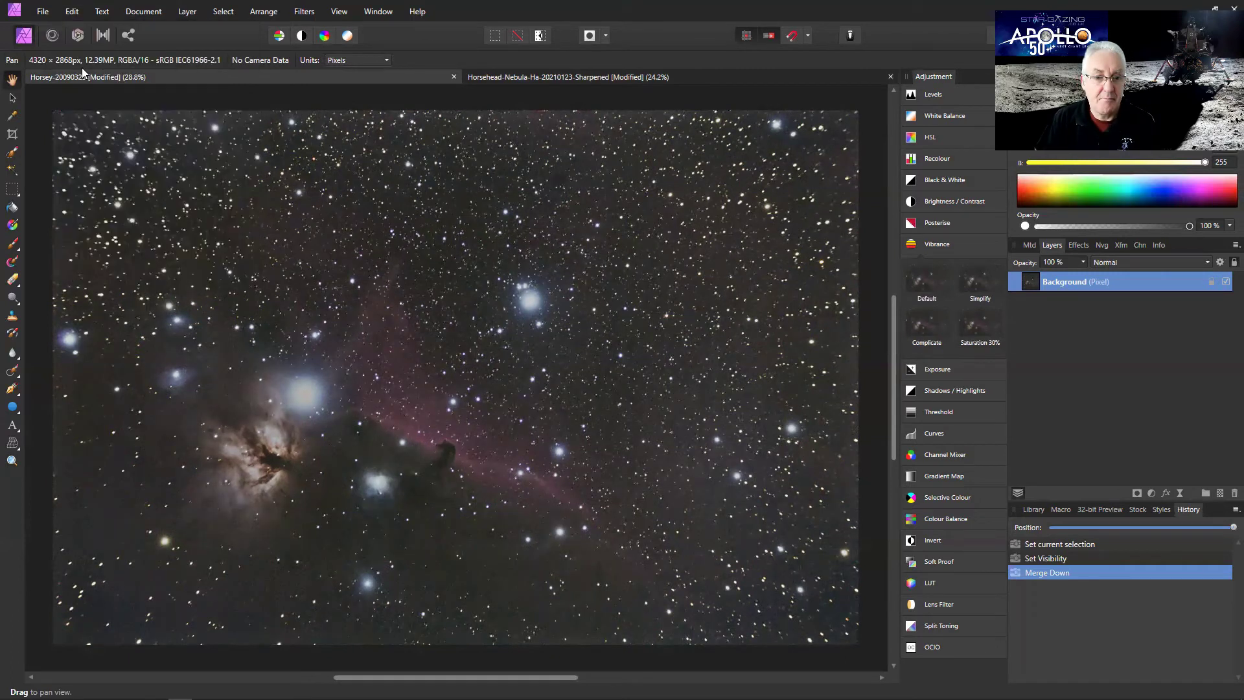
left_click(588, 77)
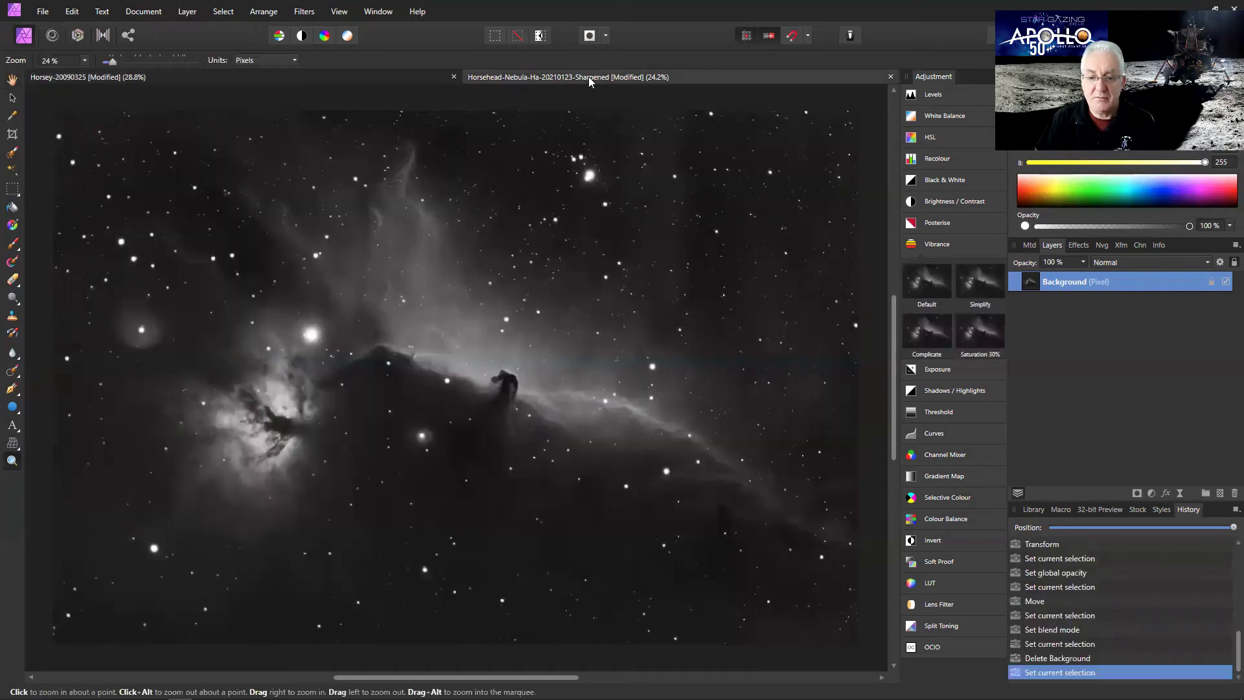
left_click(72, 12)
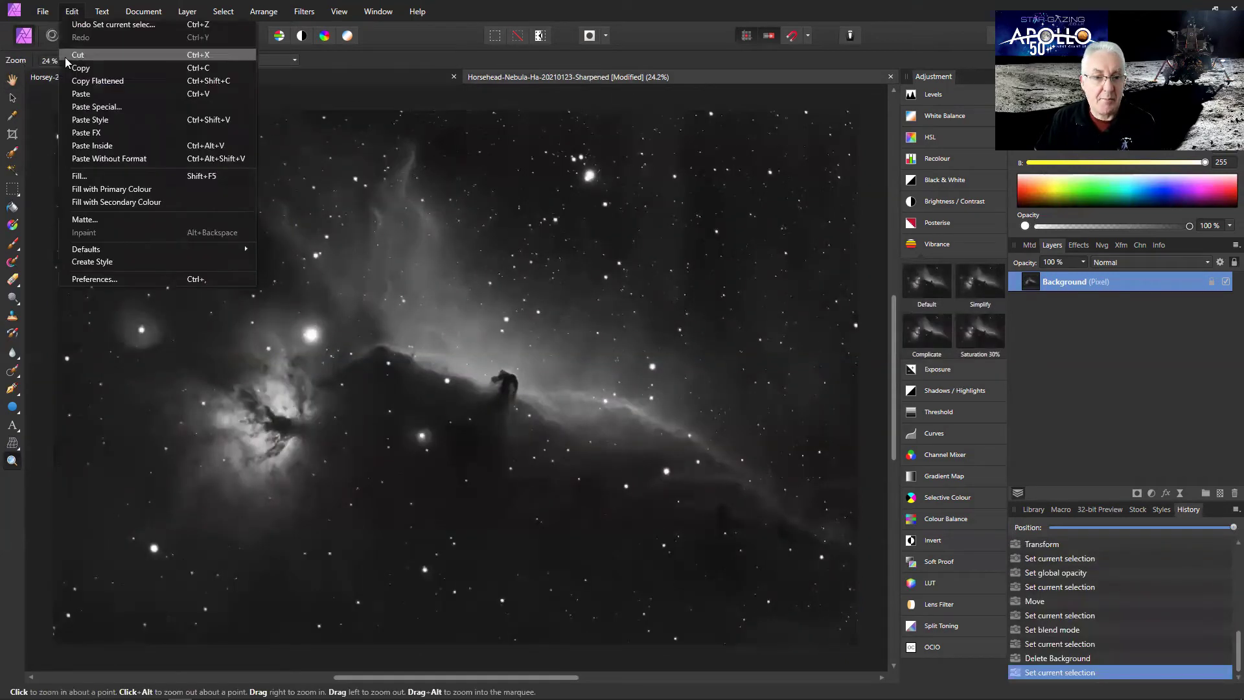
left_click(81, 94)
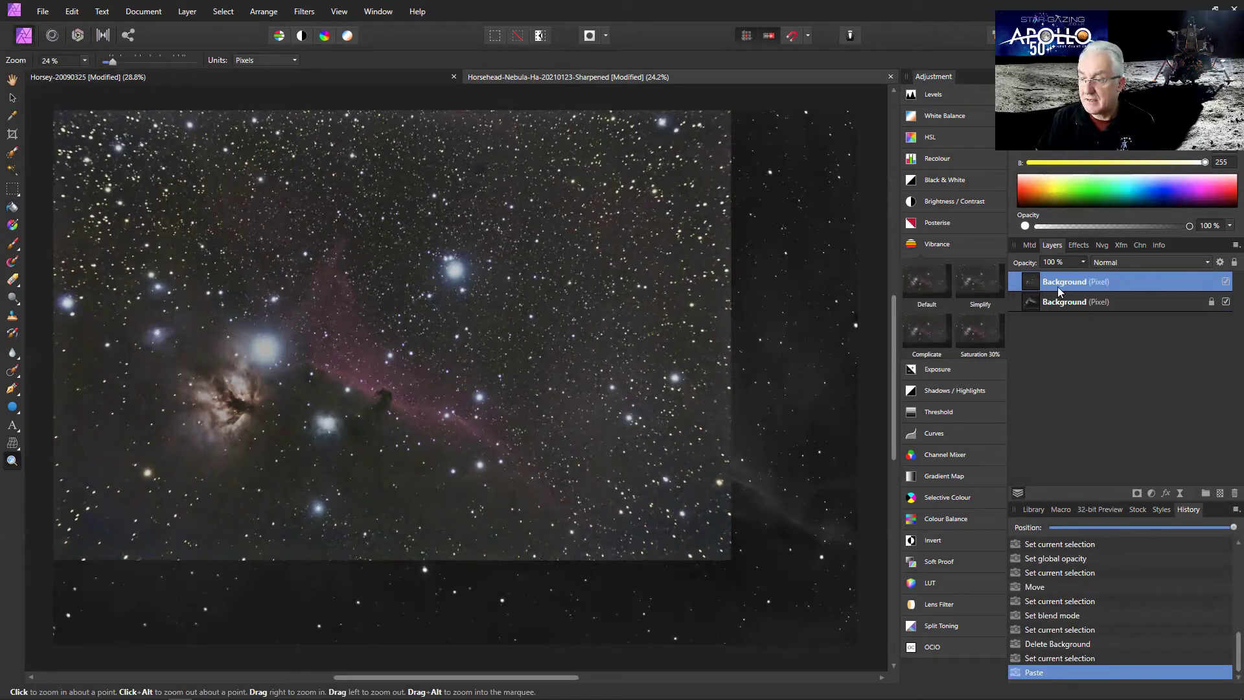
Set the pasted colour Horsey layer's opacity to 50%.
left_click(1082, 262)
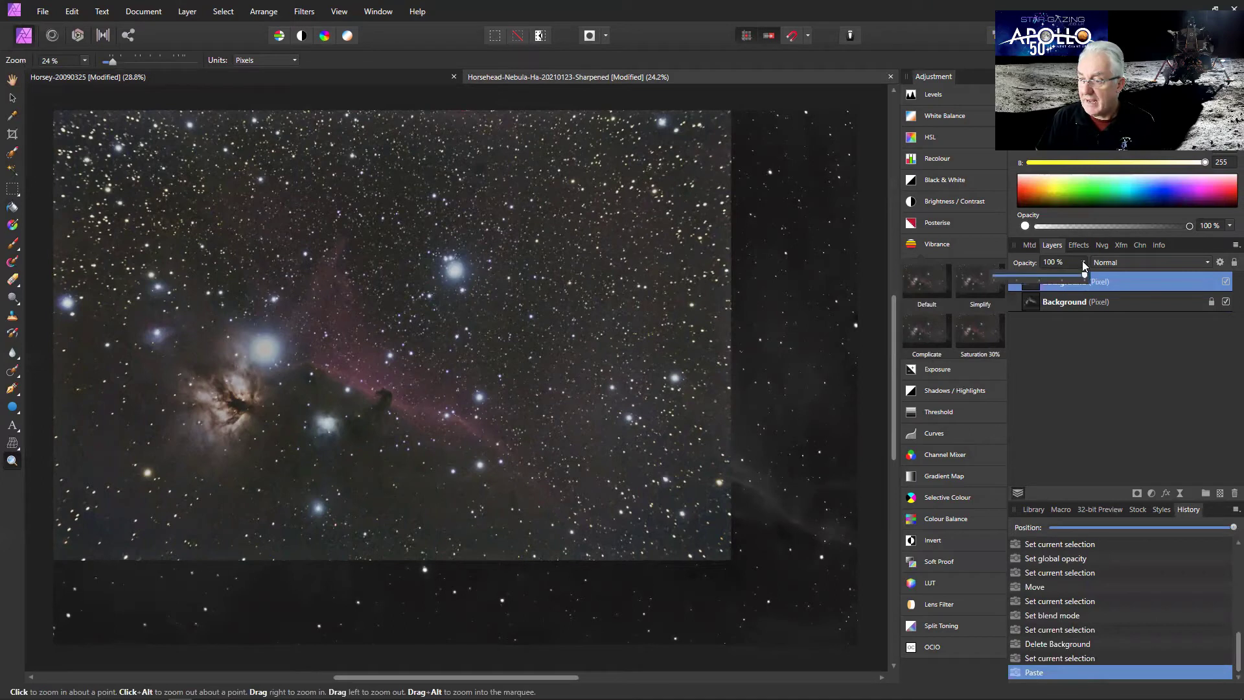
left_click(1039, 276)
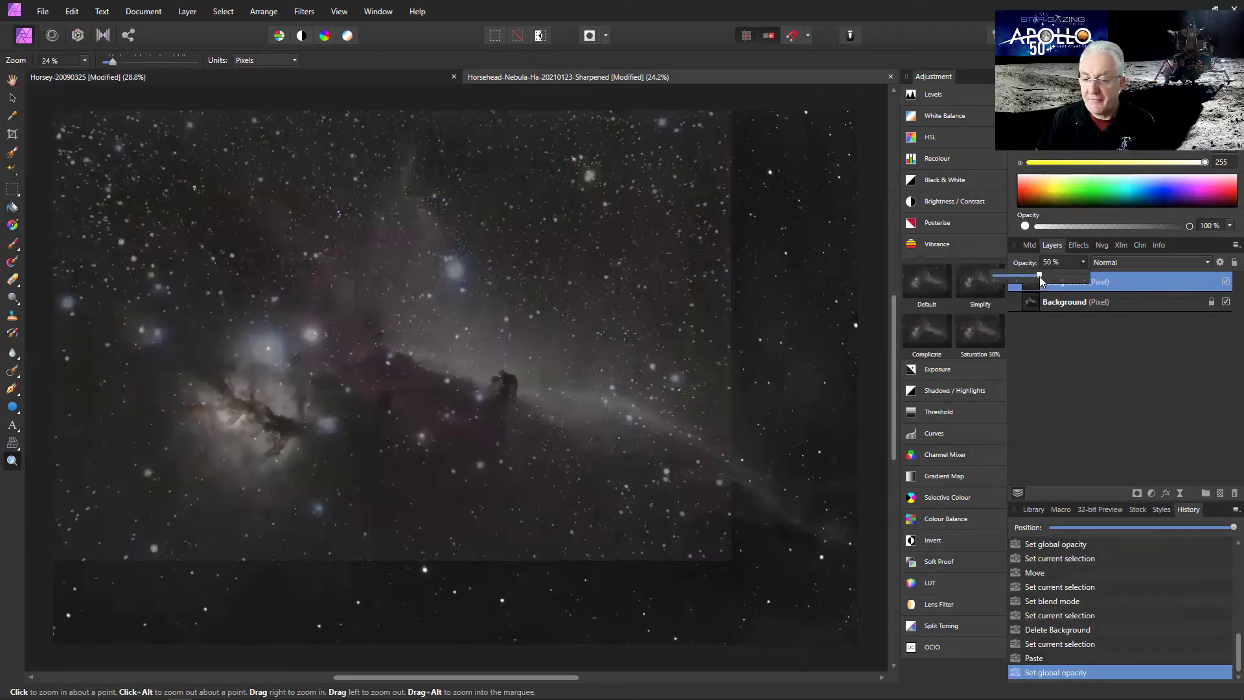
left_click(1096, 367)
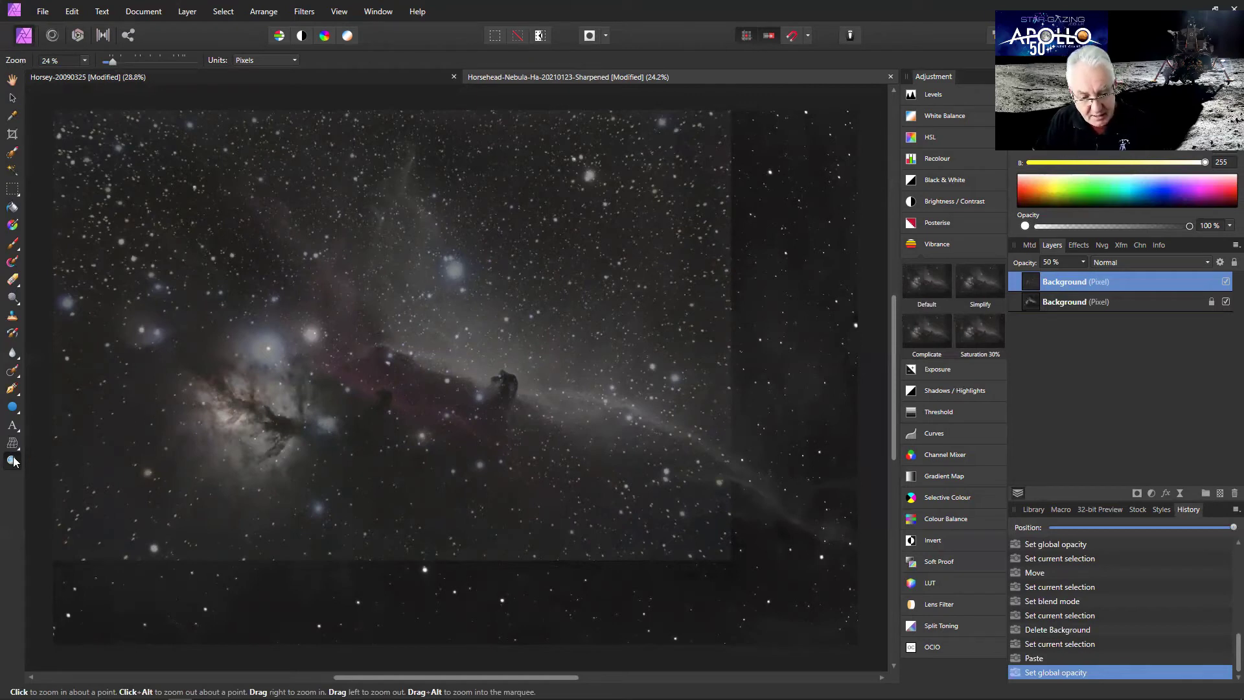
Zoom the canvas out to 15% to see the whole image.
right_click(496, 324)
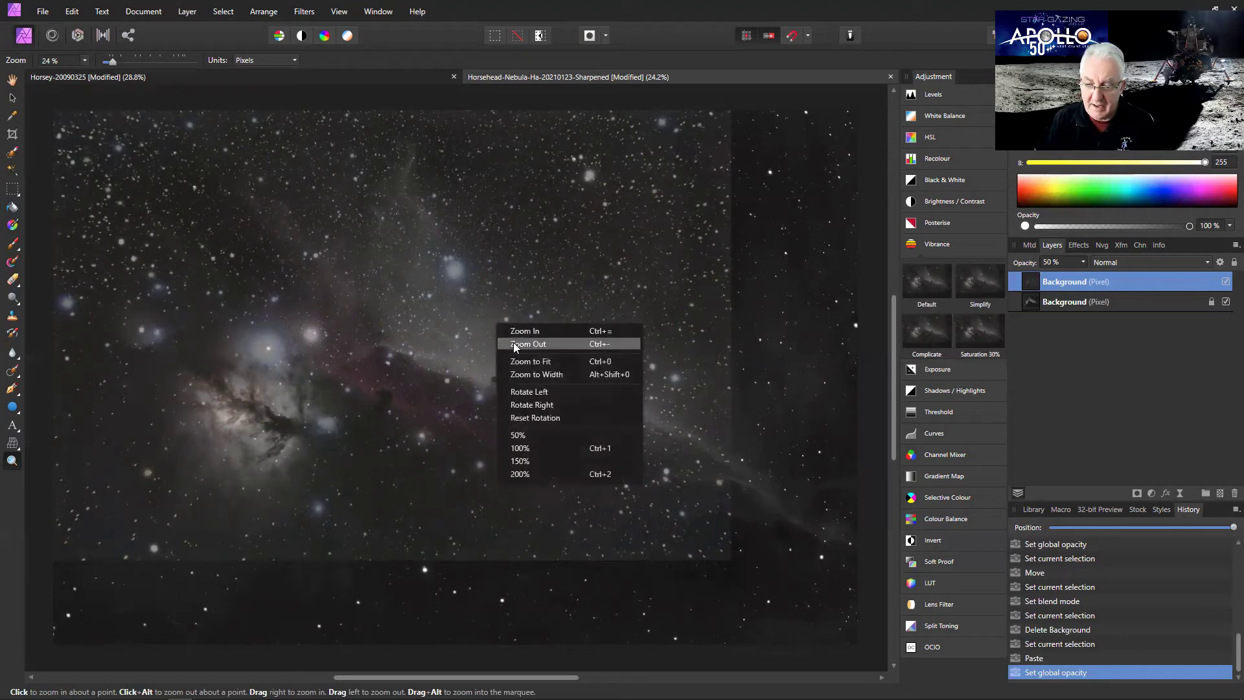
left_click(513, 342)
right_click(503, 322)
left_click(513, 339)
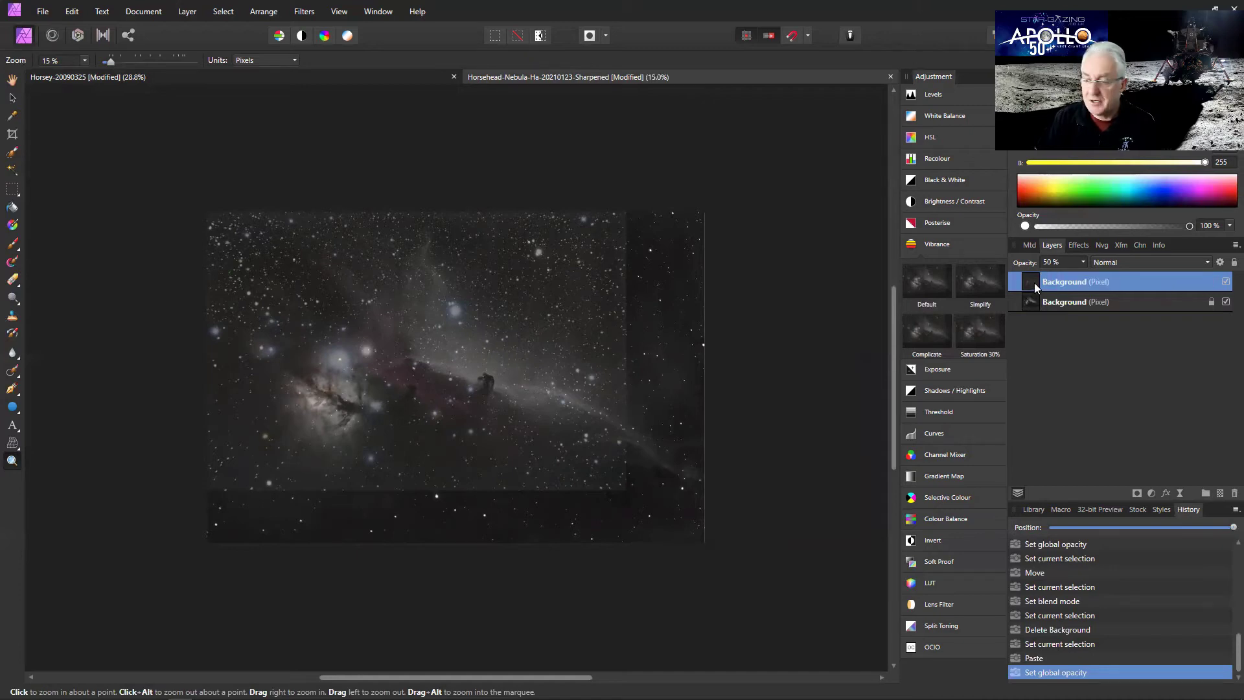
Enlarge and move the colour layer so its stars roughly match the nebula below.
left_click(13, 99)
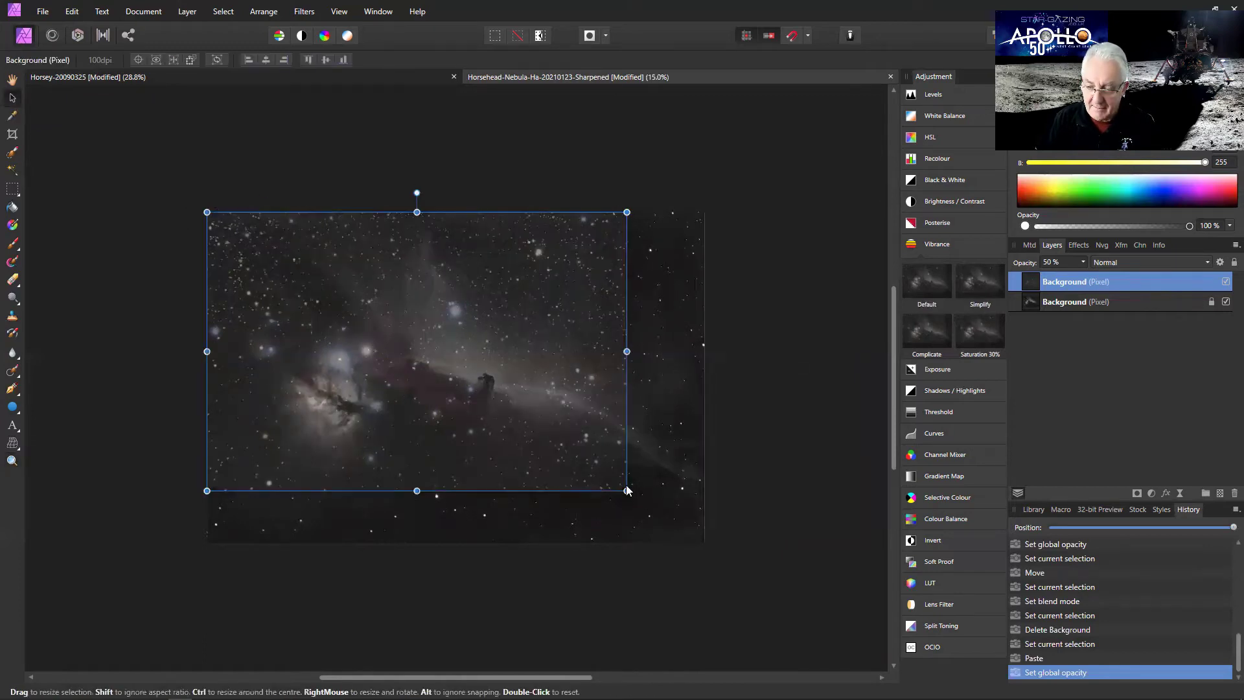
left_click_drag(625, 487, 790, 598)
left_click_drag(350, 292, 349, 231)
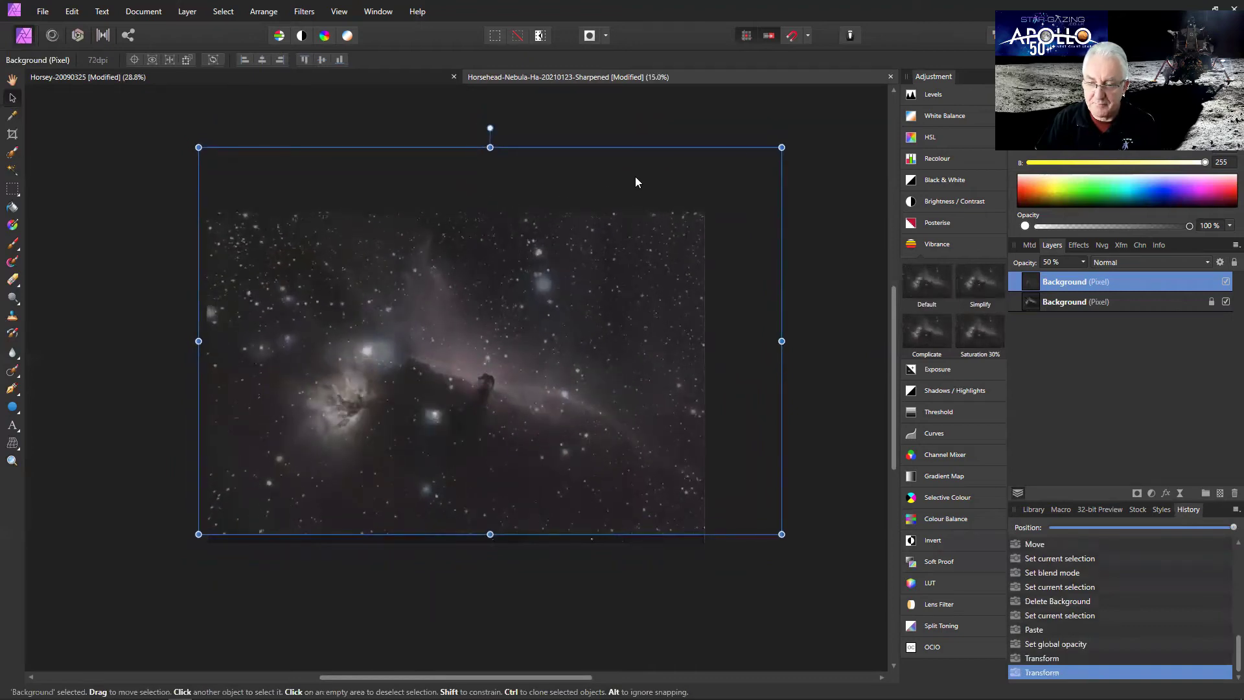
left_click_drag(573, 303, 568, 271)
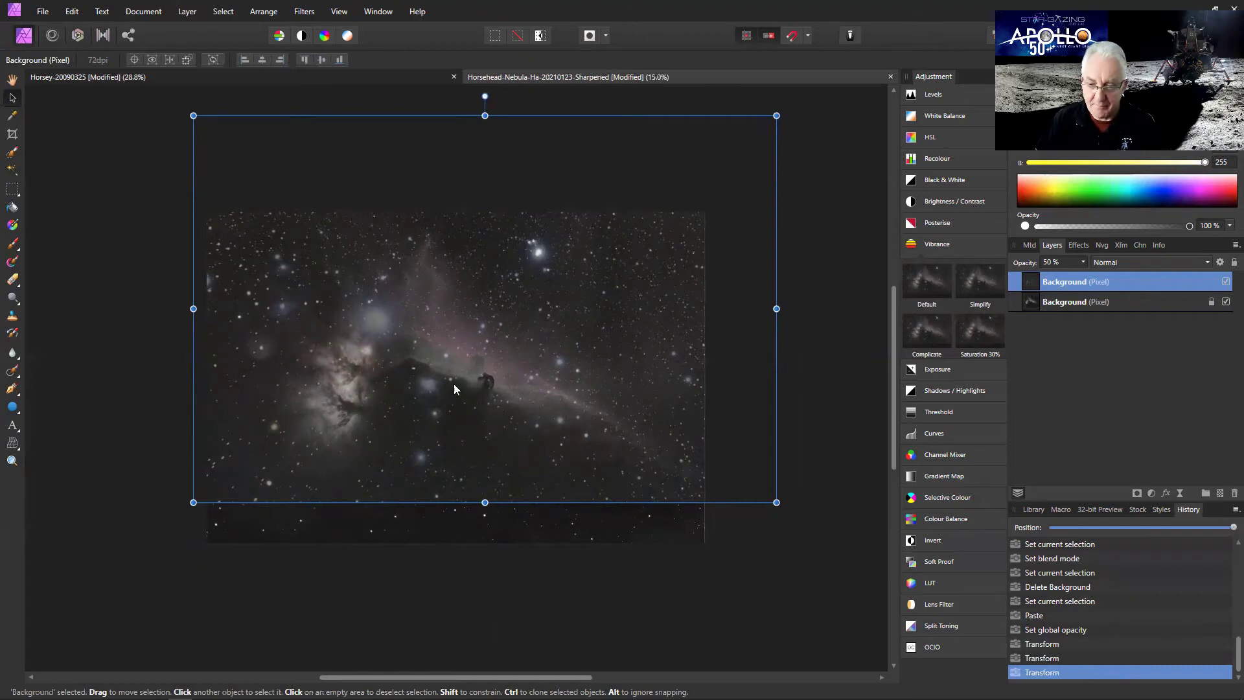
left_click_drag(564, 317, 566, 301)
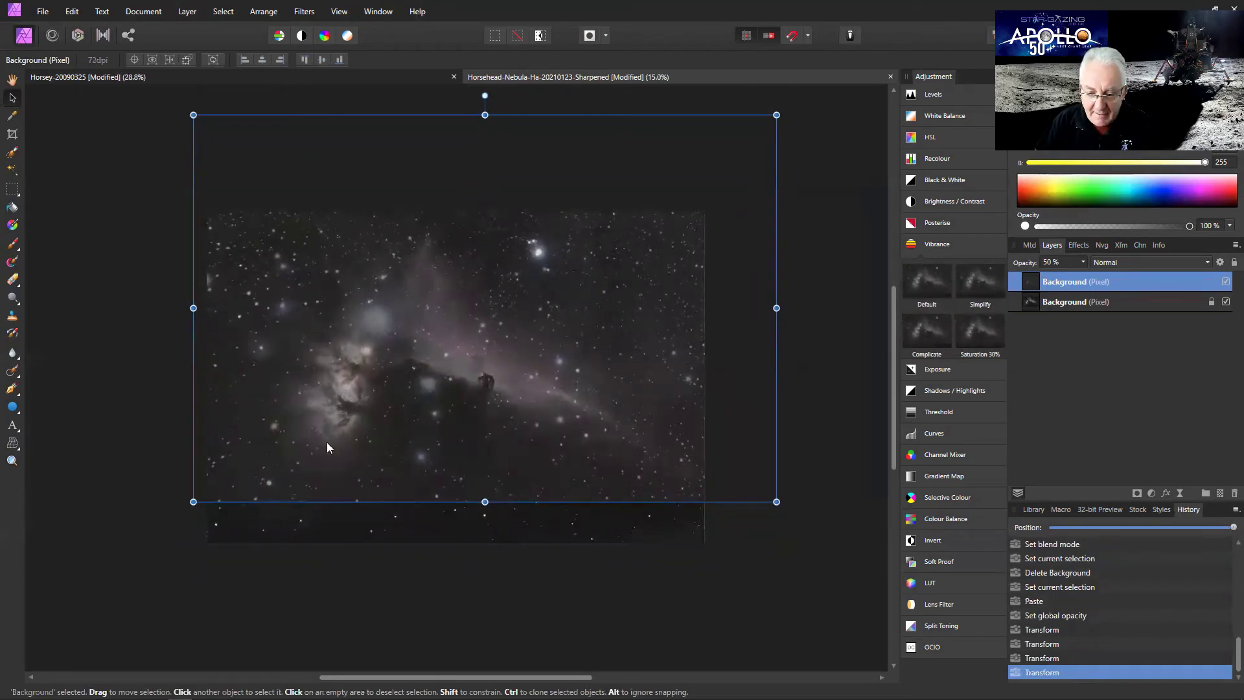
left_click_drag(193, 502, 148, 549)
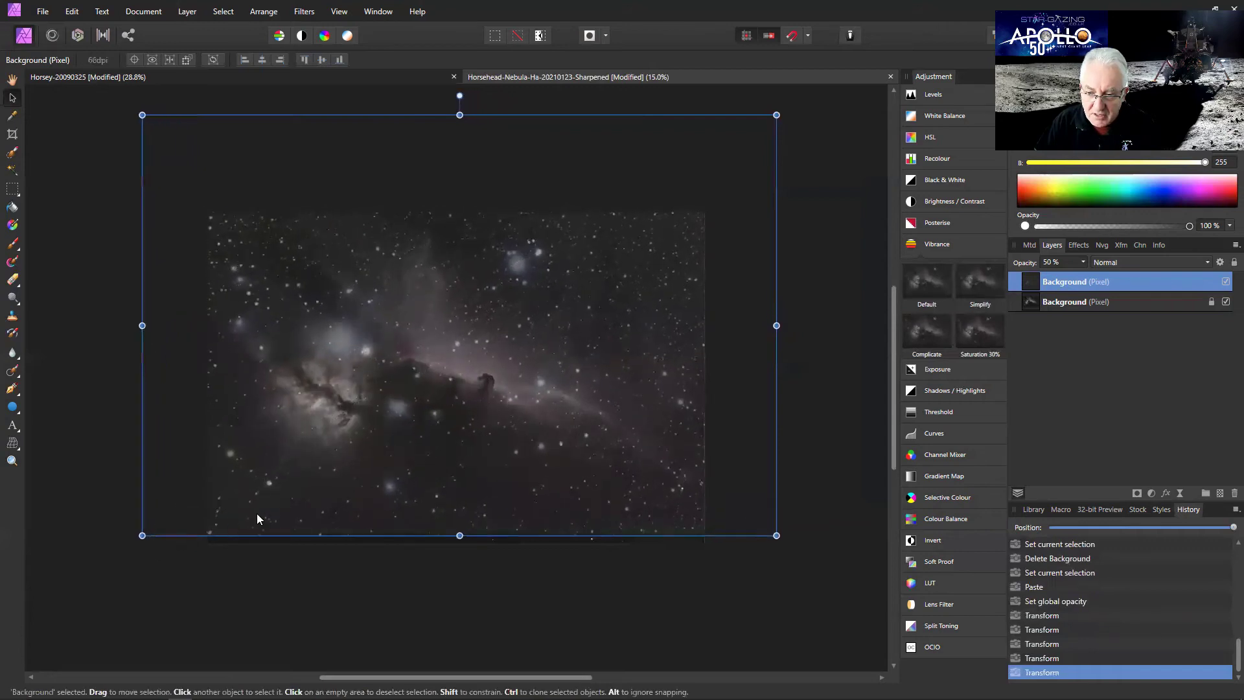
left_click_drag(292, 480, 312, 466)
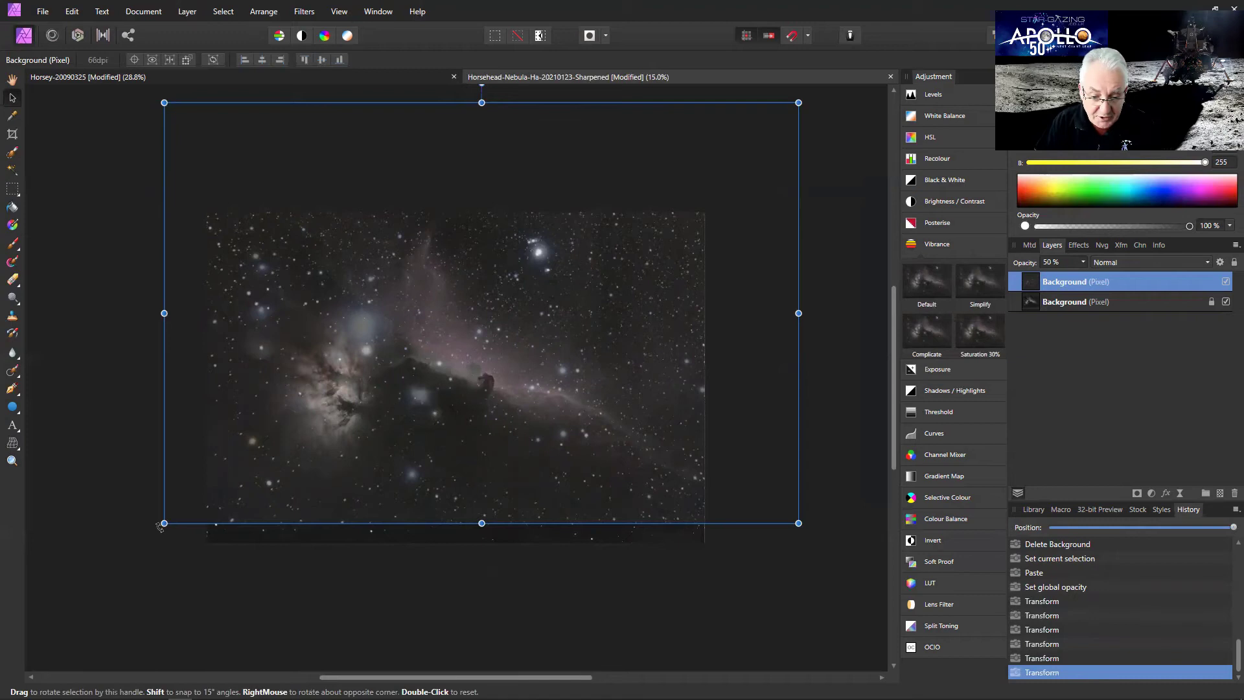
Rotate the colour layer to about 6.5° and scale it outward to match the stars.
left_click_drag(161, 526, 199, 564)
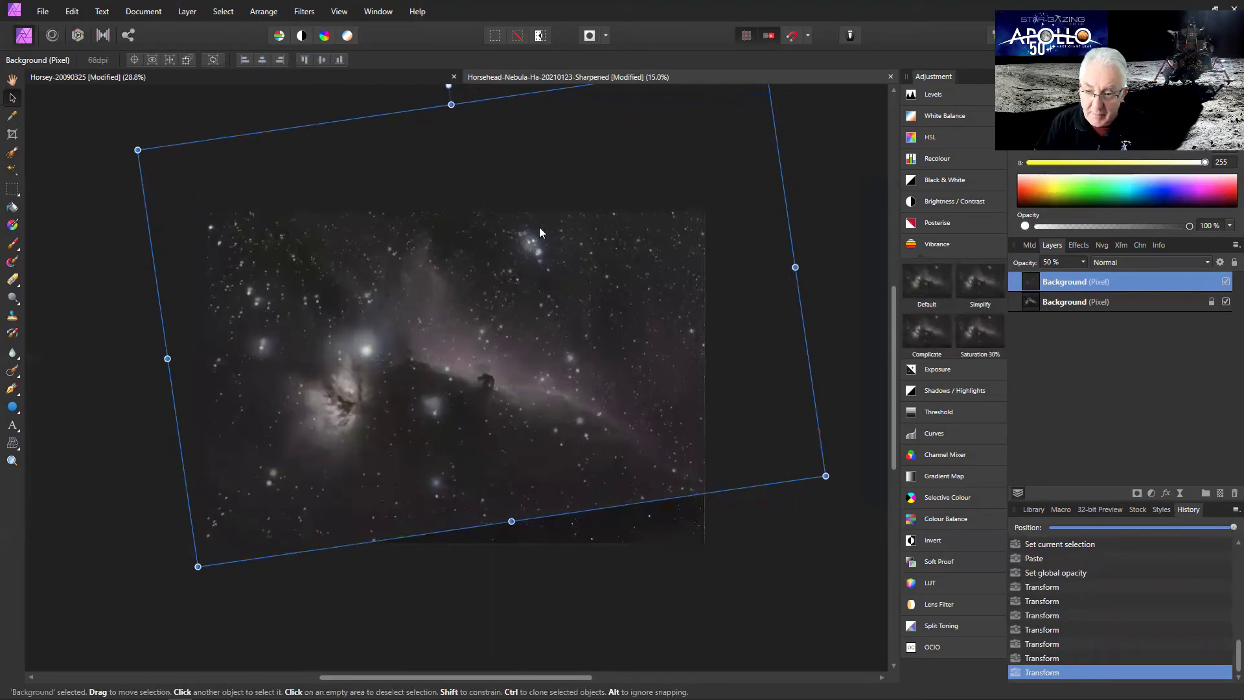
left_click_drag(513, 304, 520, 308)
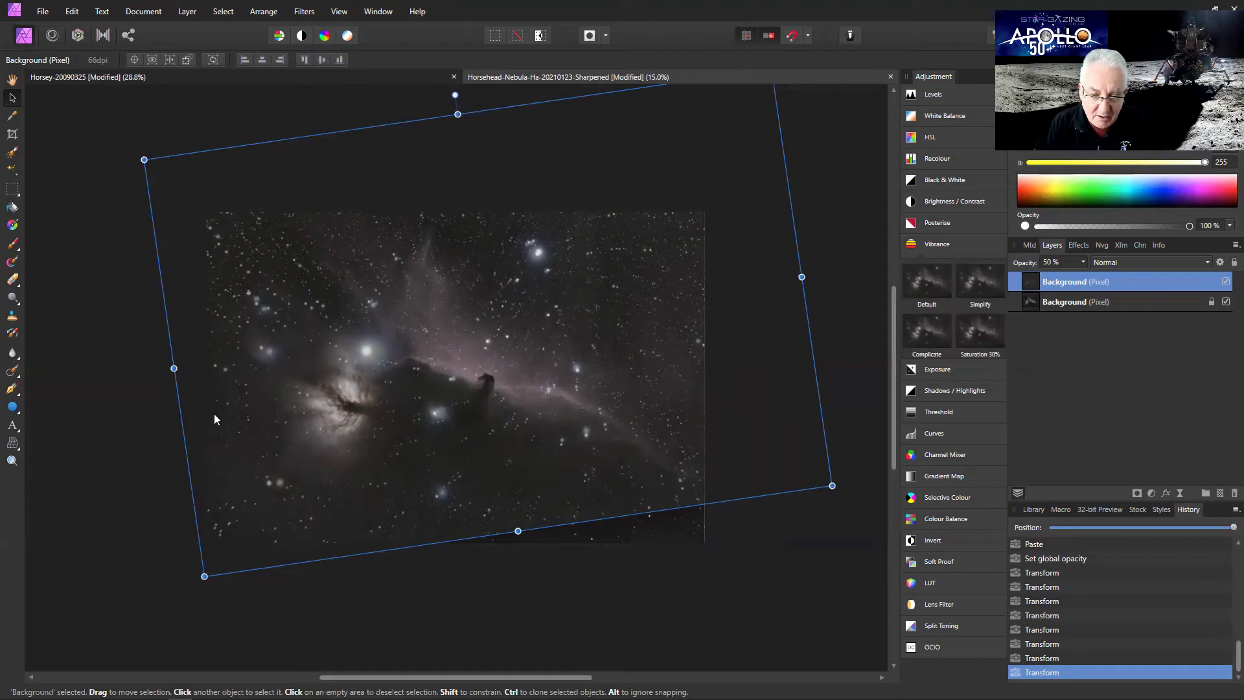
left_click_drag(174, 367, 163, 368)
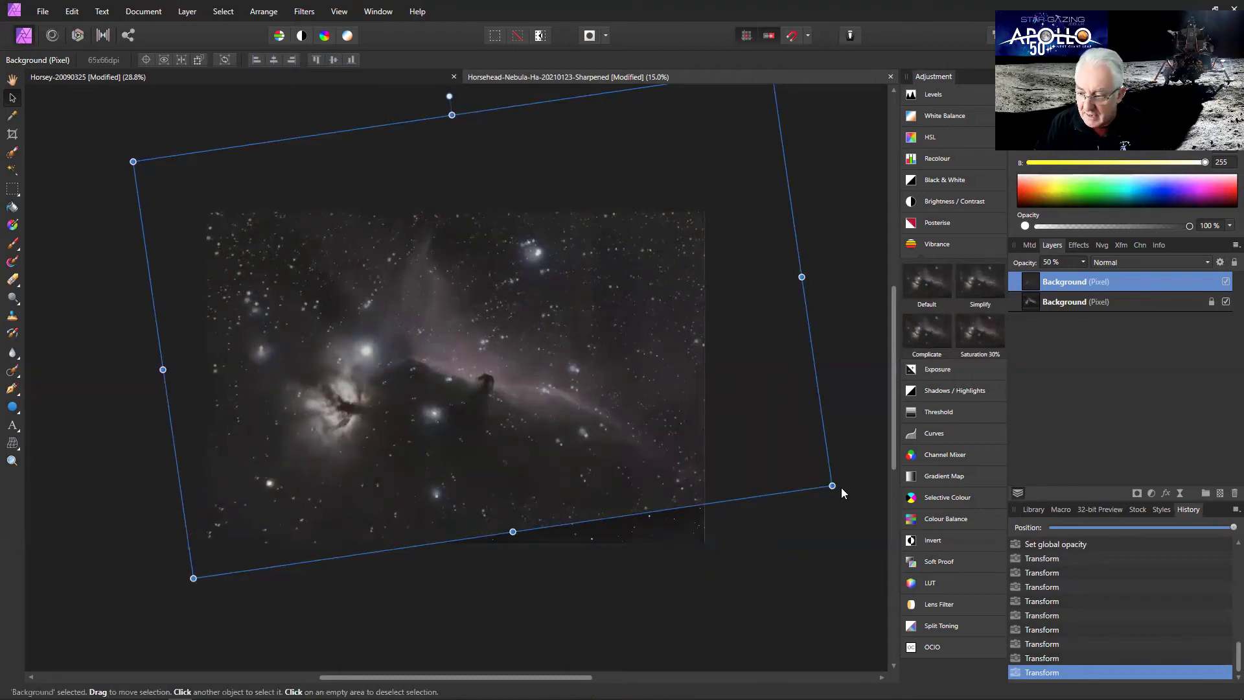
left_click_drag(839, 487, 836, 494)
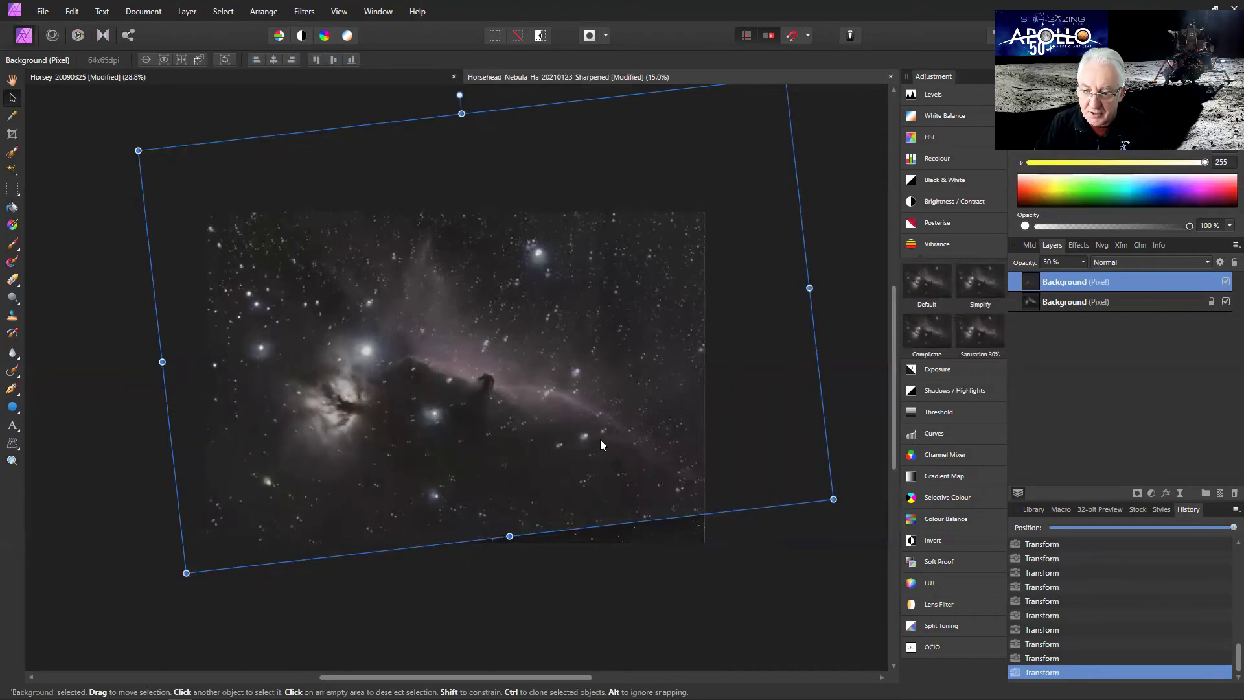
left_click_drag(602, 443, 600, 444)
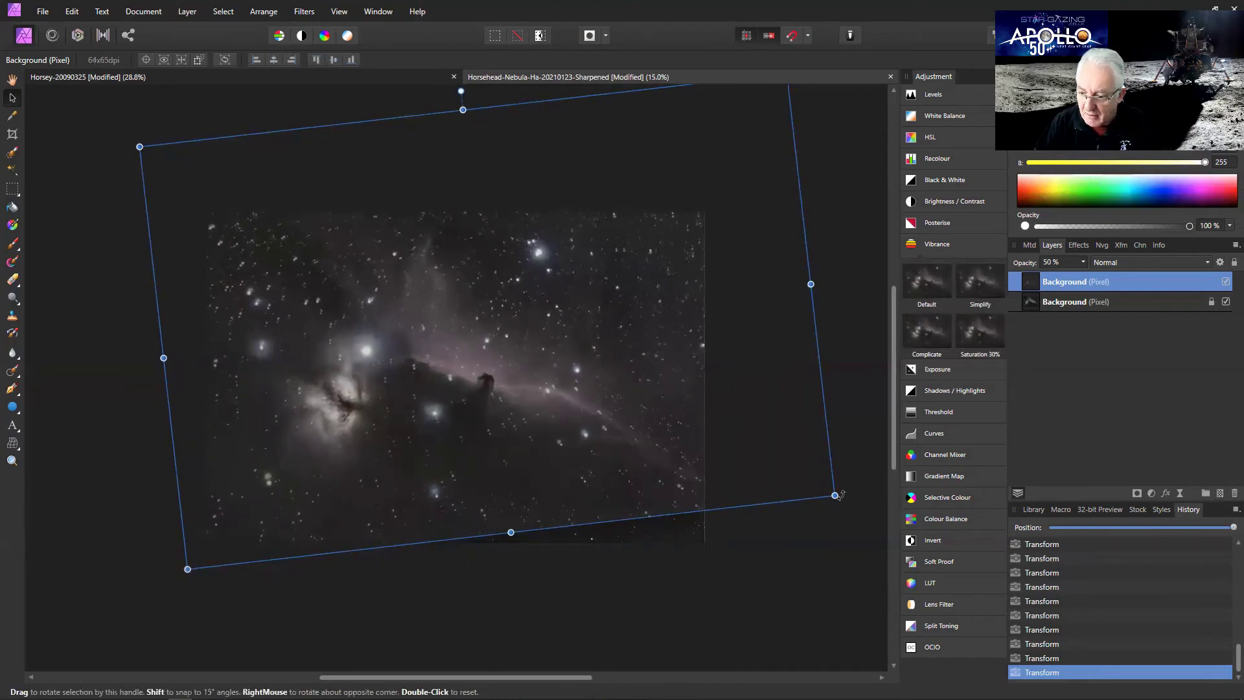
left_click_drag(835, 496, 839, 498)
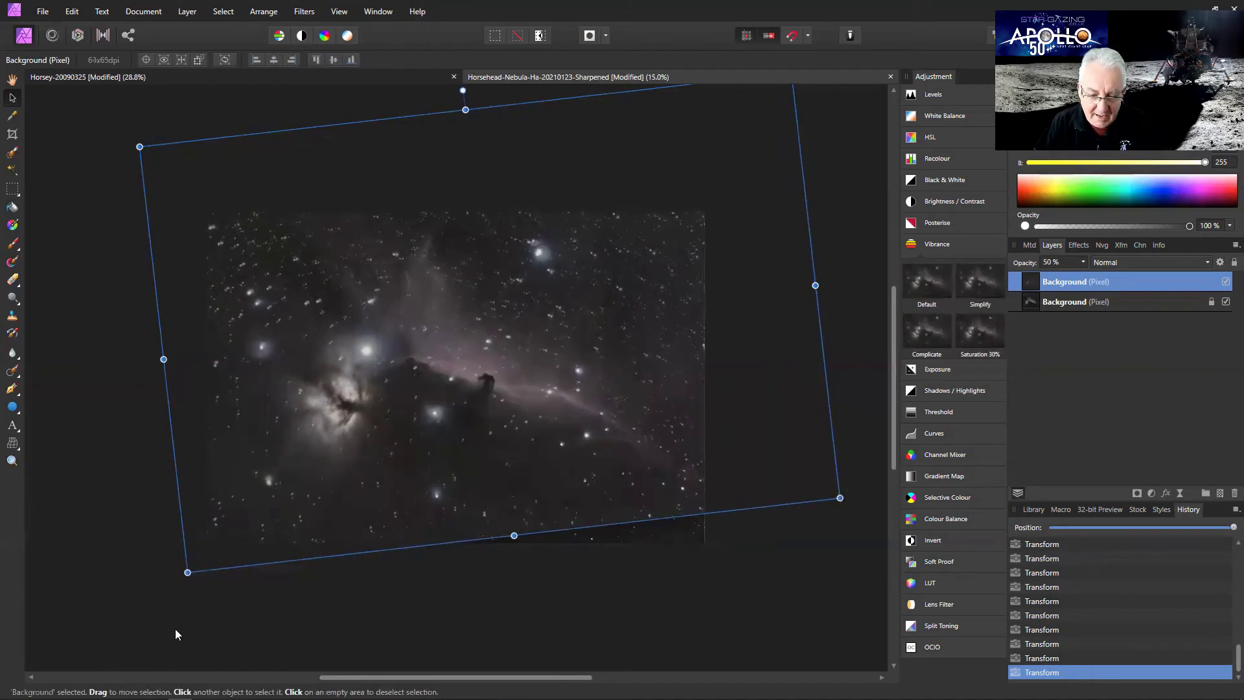
left_click_drag(188, 572, 184, 574)
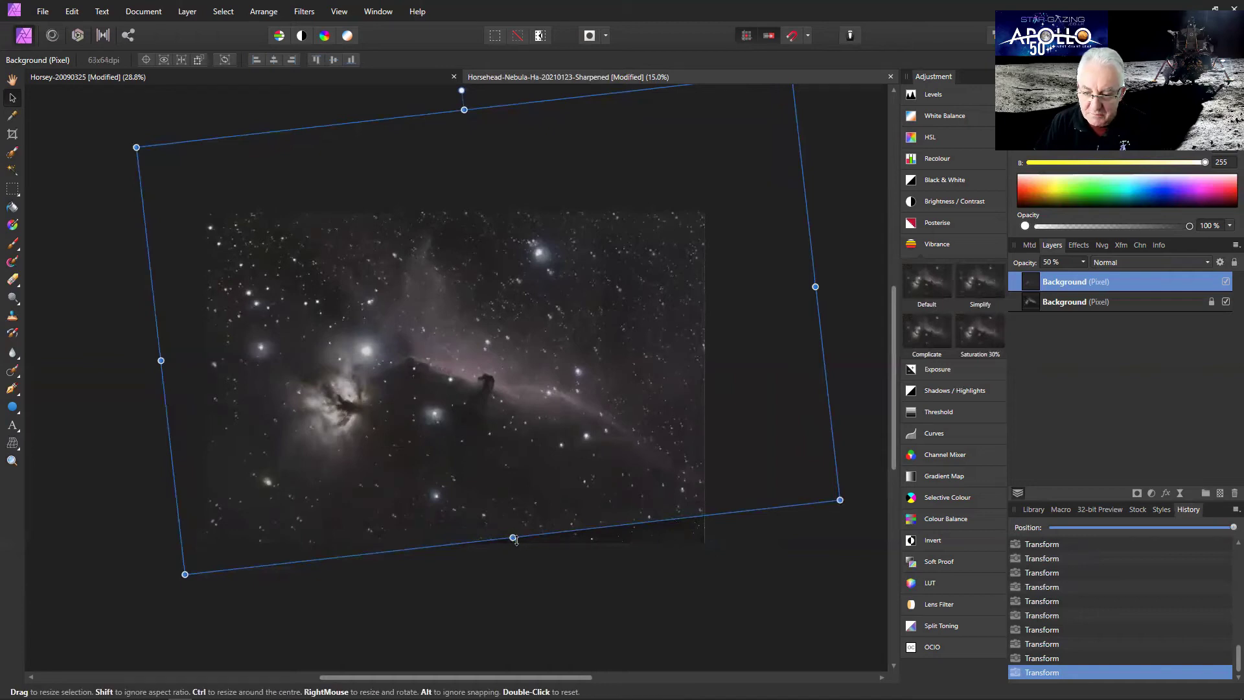
left_click_drag(513, 537, 513, 537)
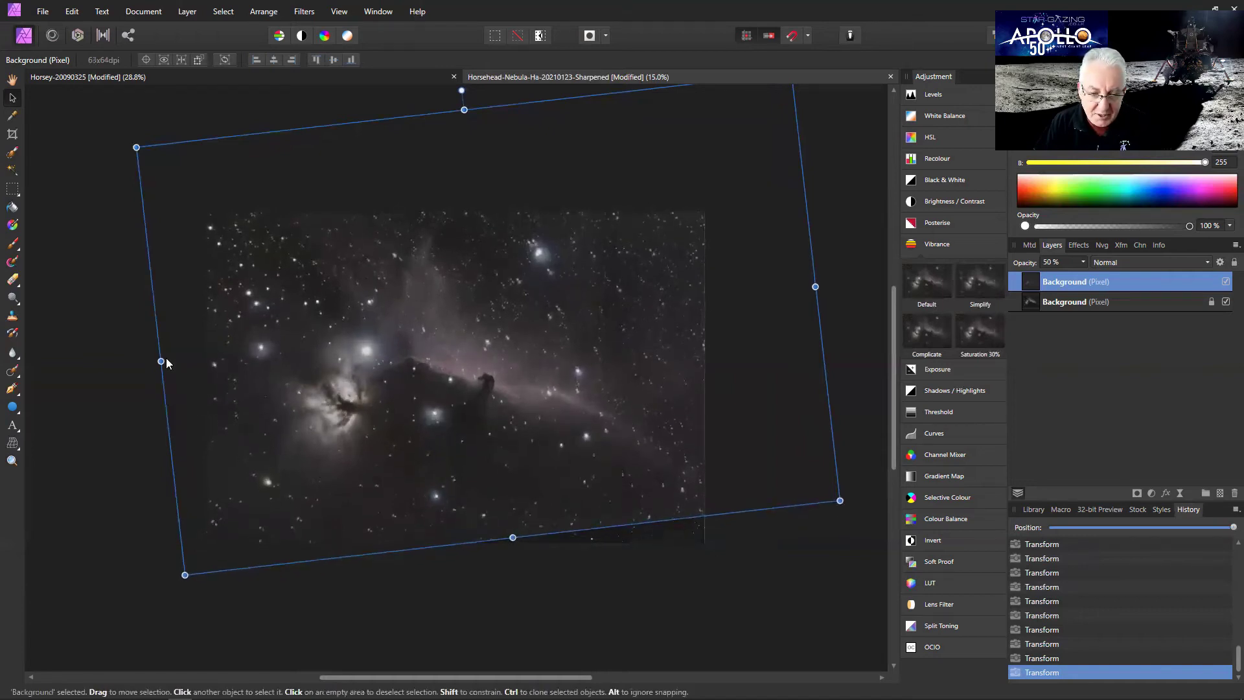
Fine-tune the colour layer's edges, corners and position until its stars align exactly.
left_click_drag(161, 361, 166, 361)
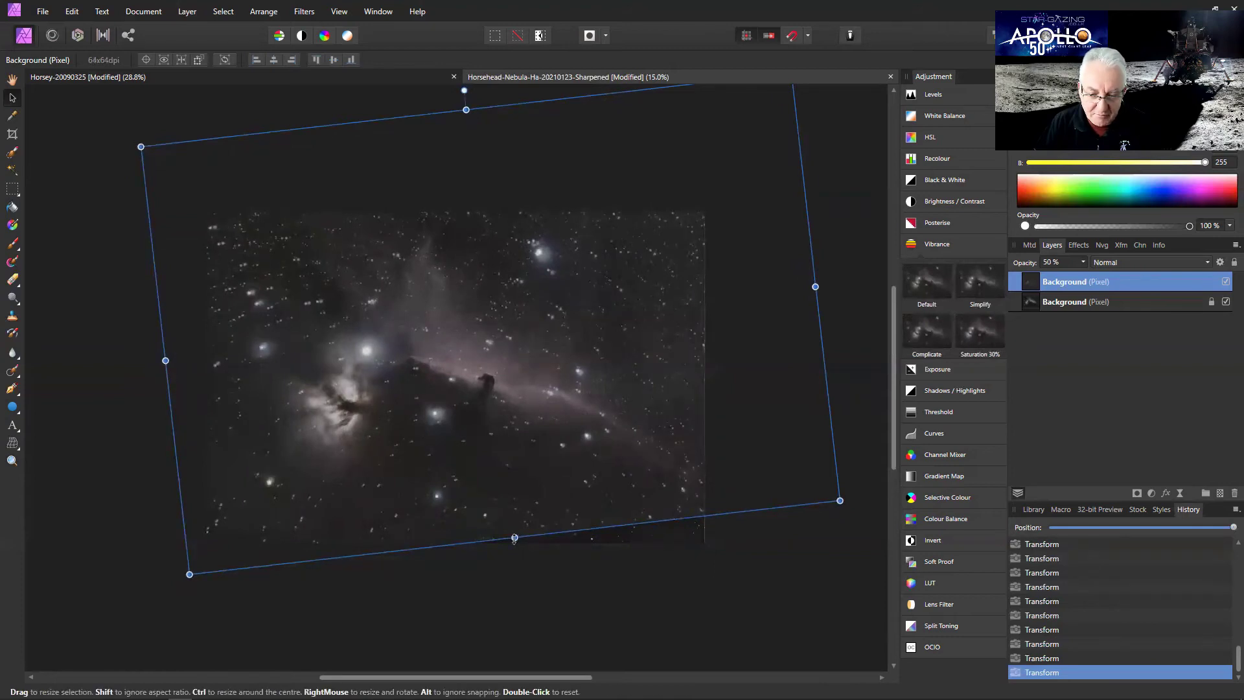
left_click_drag(514, 537, 515, 540)
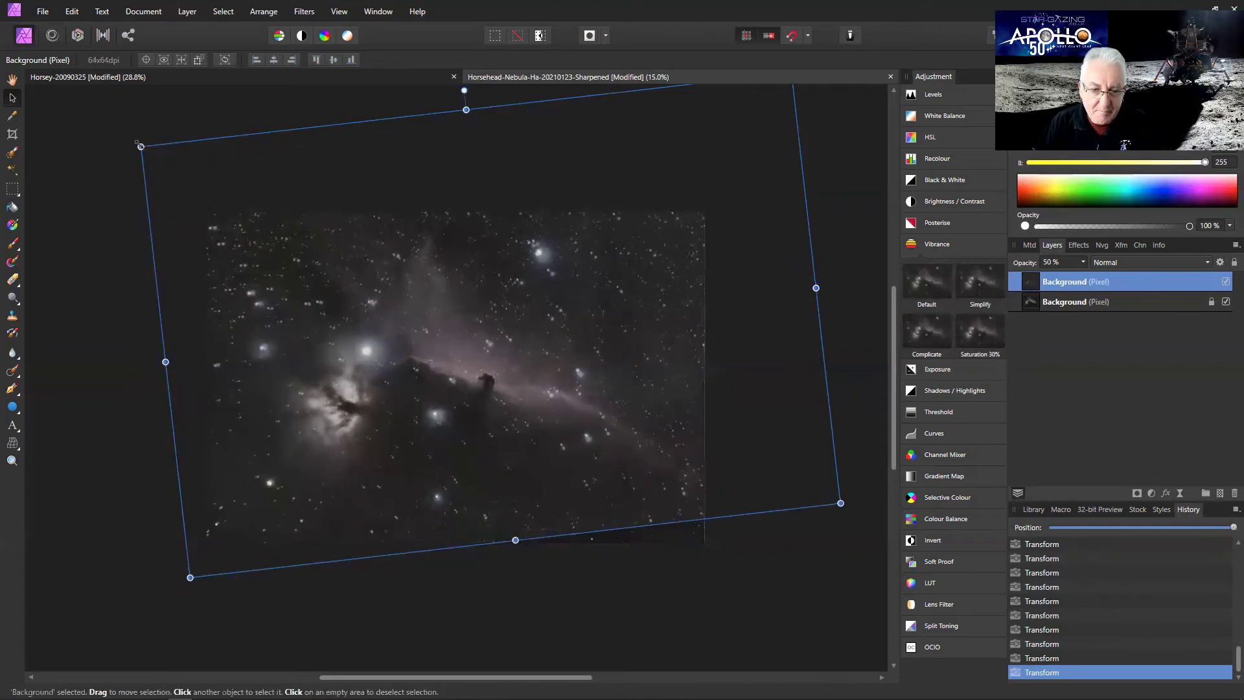
left_click_drag(141, 146, 136, 144)
left_click_drag(476, 319, 470, 313)
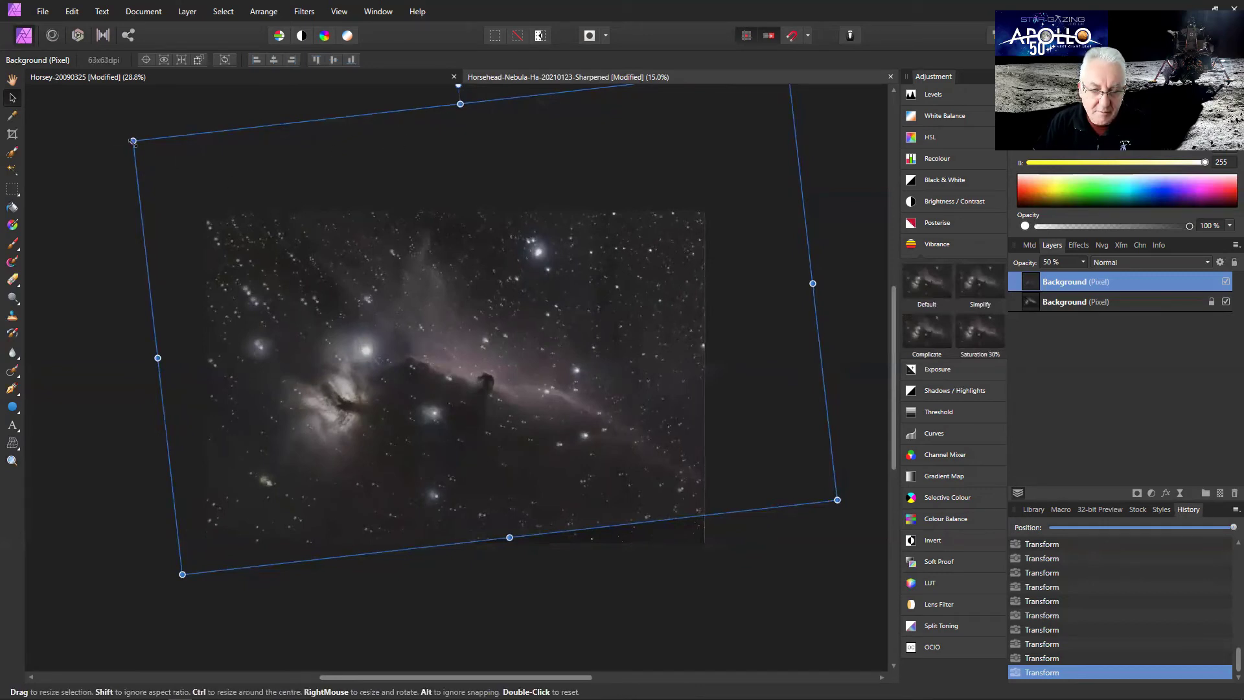
left_click_drag(132, 141, 132, 144)
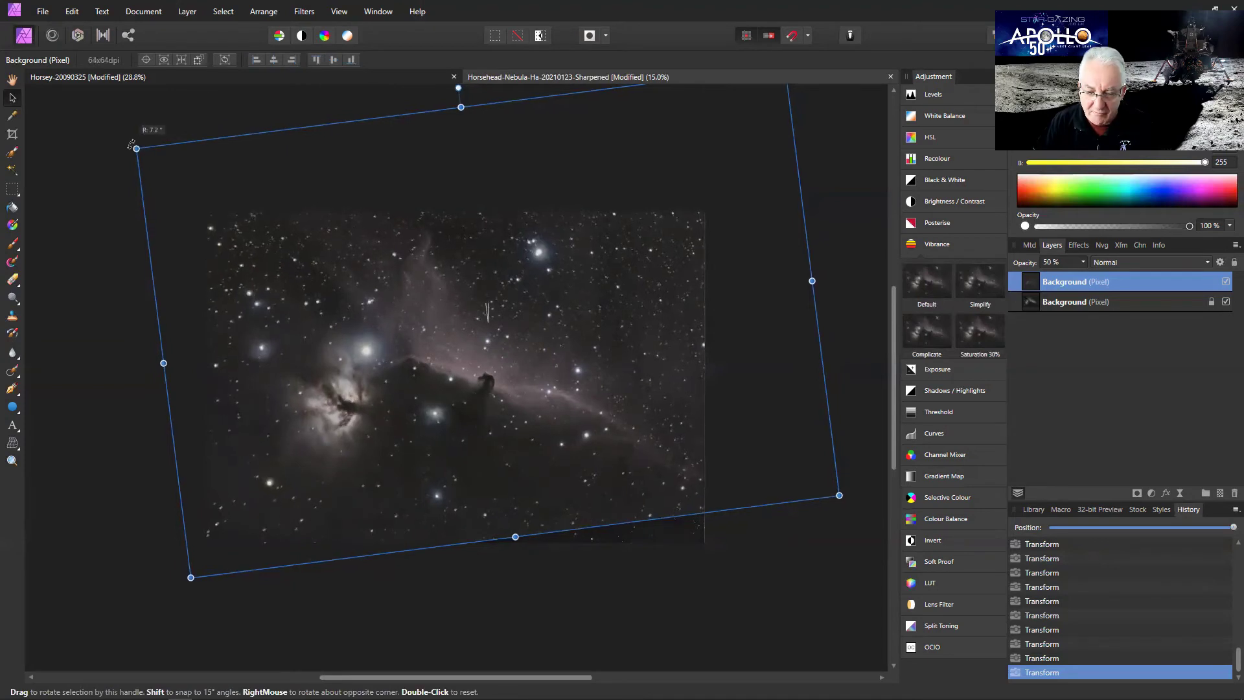
left_click_drag(131, 144, 130, 142)
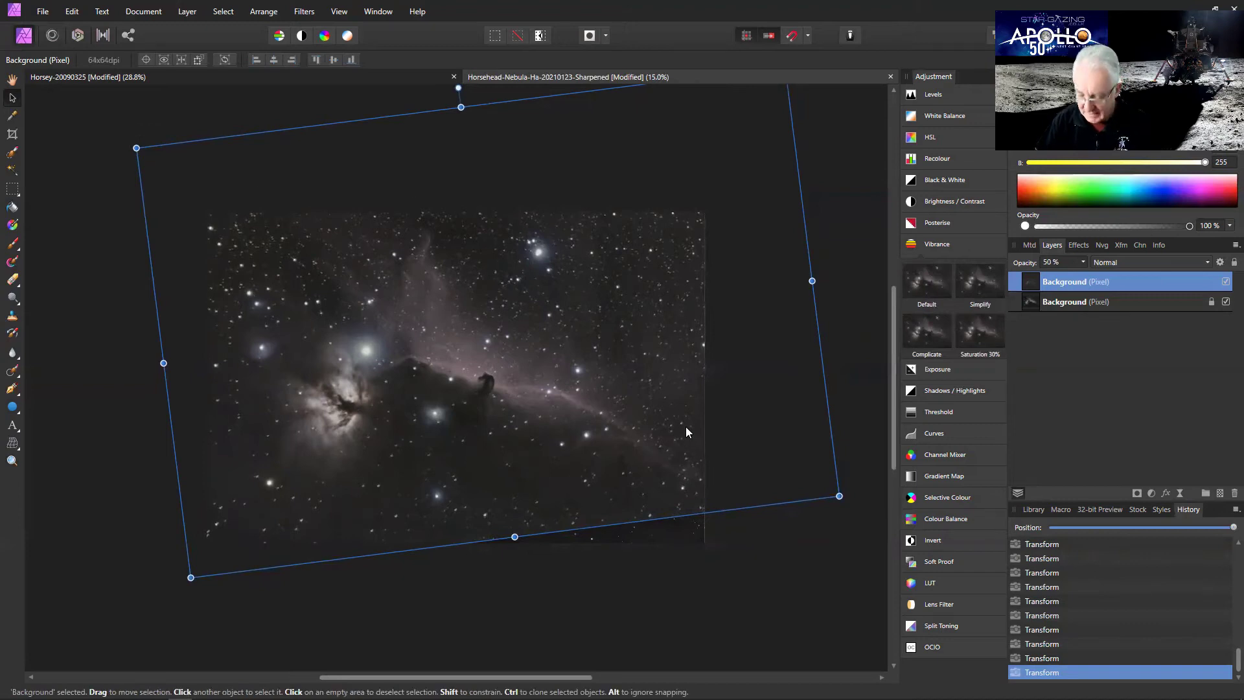
left_click_drag(686, 427, 688, 418)
Raise the aligned colour layer's opacity back to 100%.
left_click(132, 520)
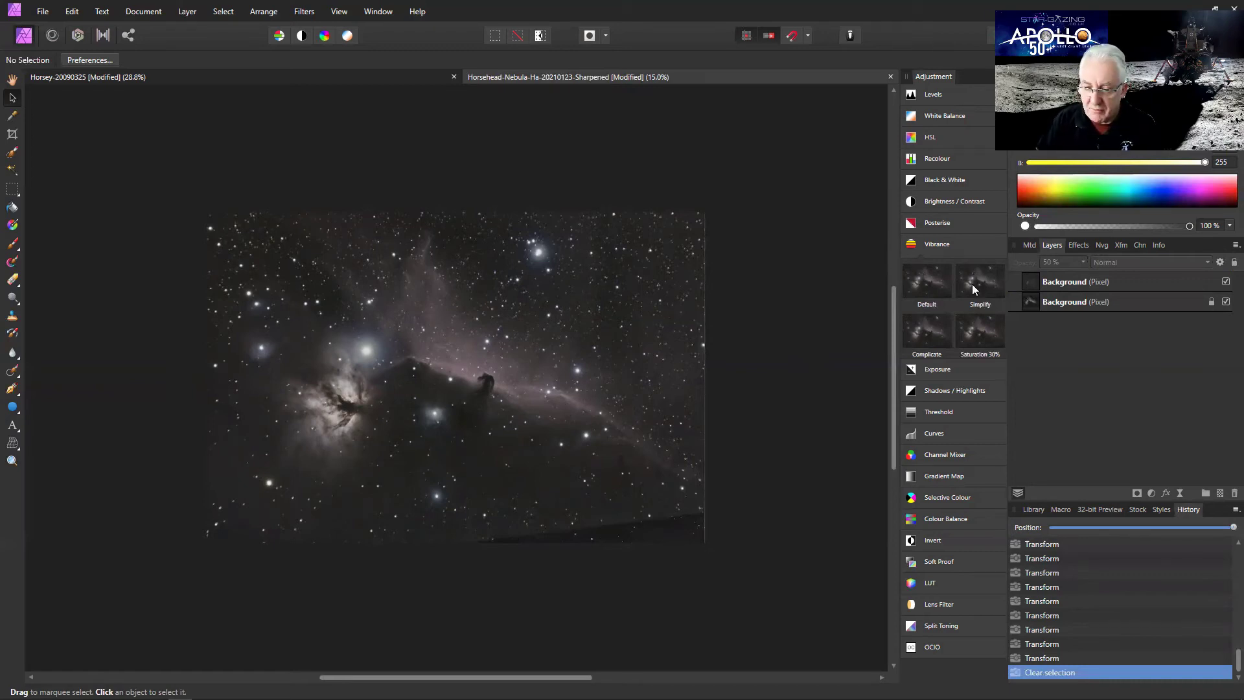
left_click(1081, 280)
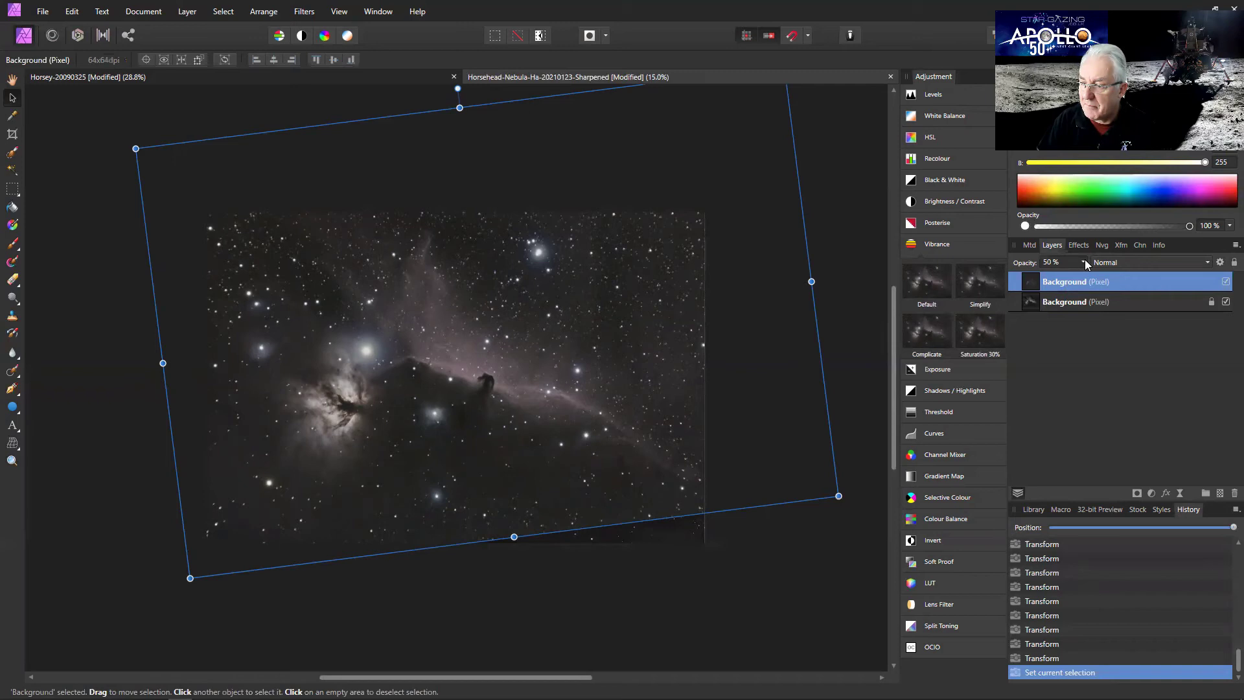
left_click(1083, 262)
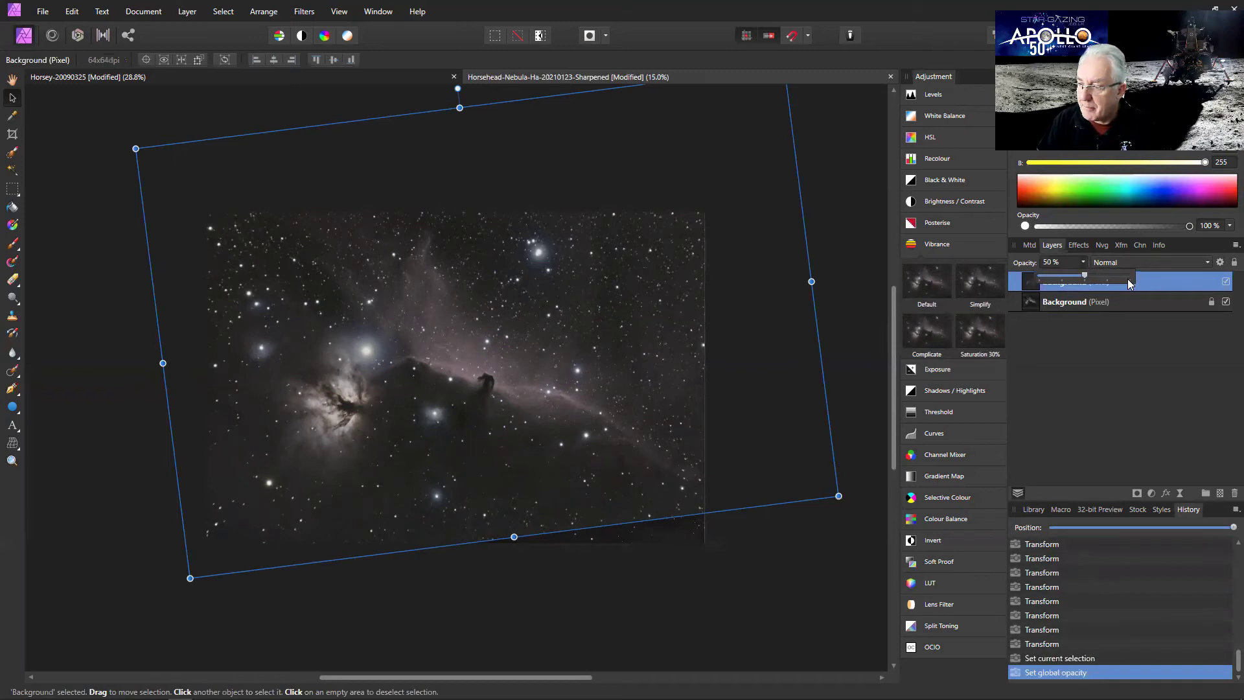
left_click_drag(1085, 275, 1142, 275)
Move the colour layer below the monochrome H-alpha layer in the Layers panel.
left_click(843, 224)
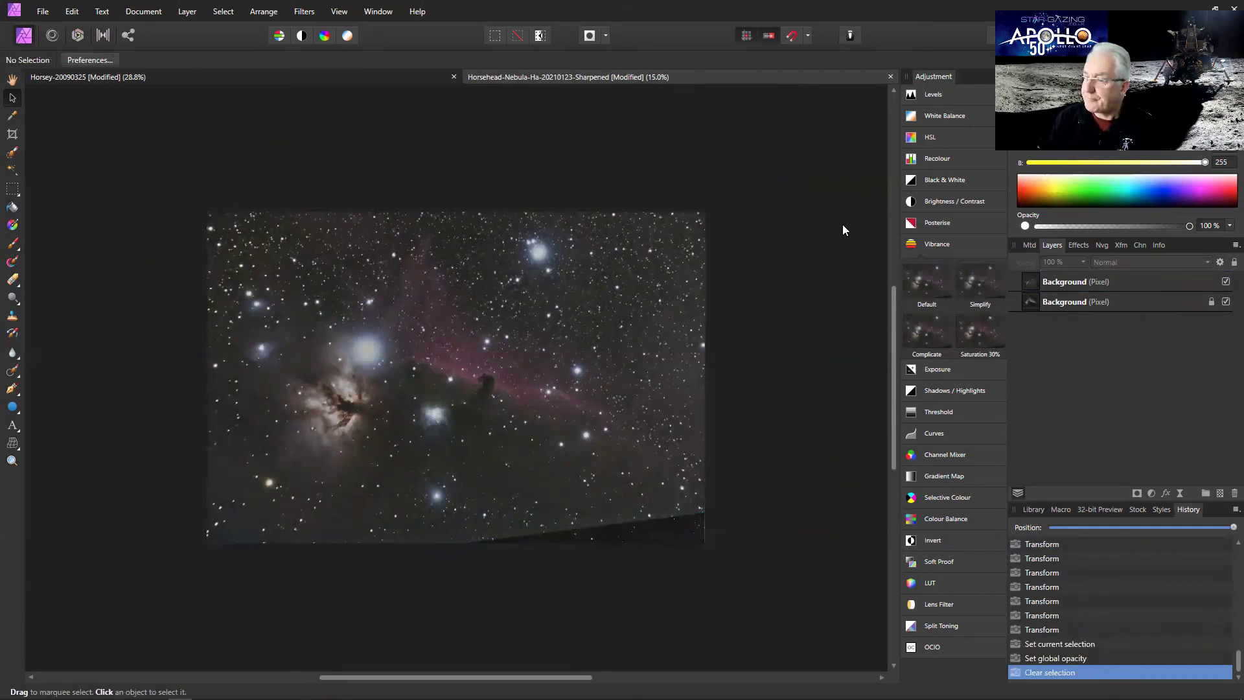
left_click(1088, 282)
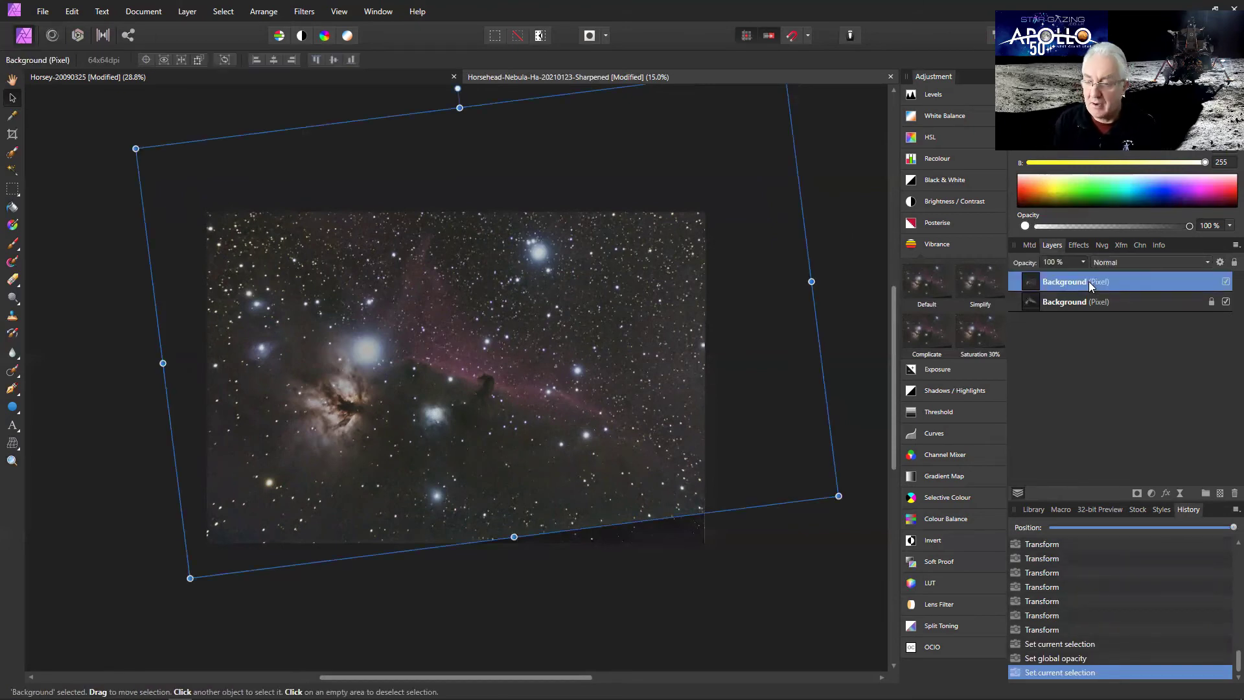
left_click_drag(1075, 282, 1056, 328)
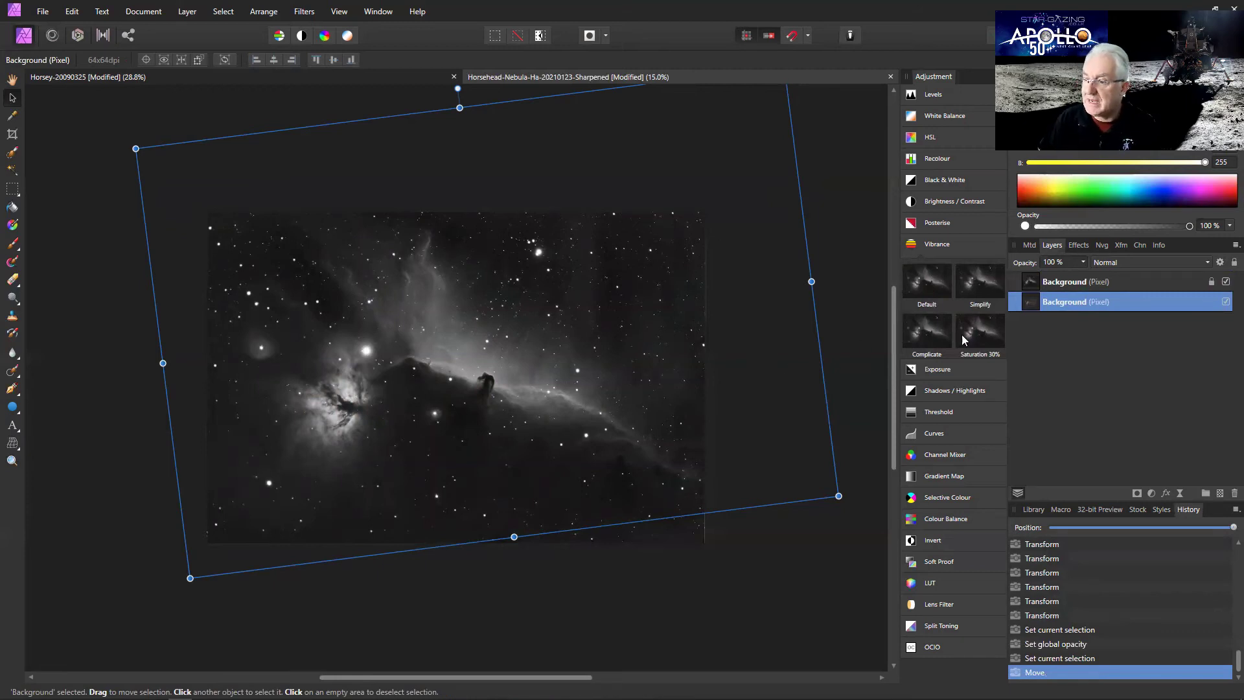
Change the top monochrome layer's blend mode from Normal to Luminosity.
left_click(1063, 283)
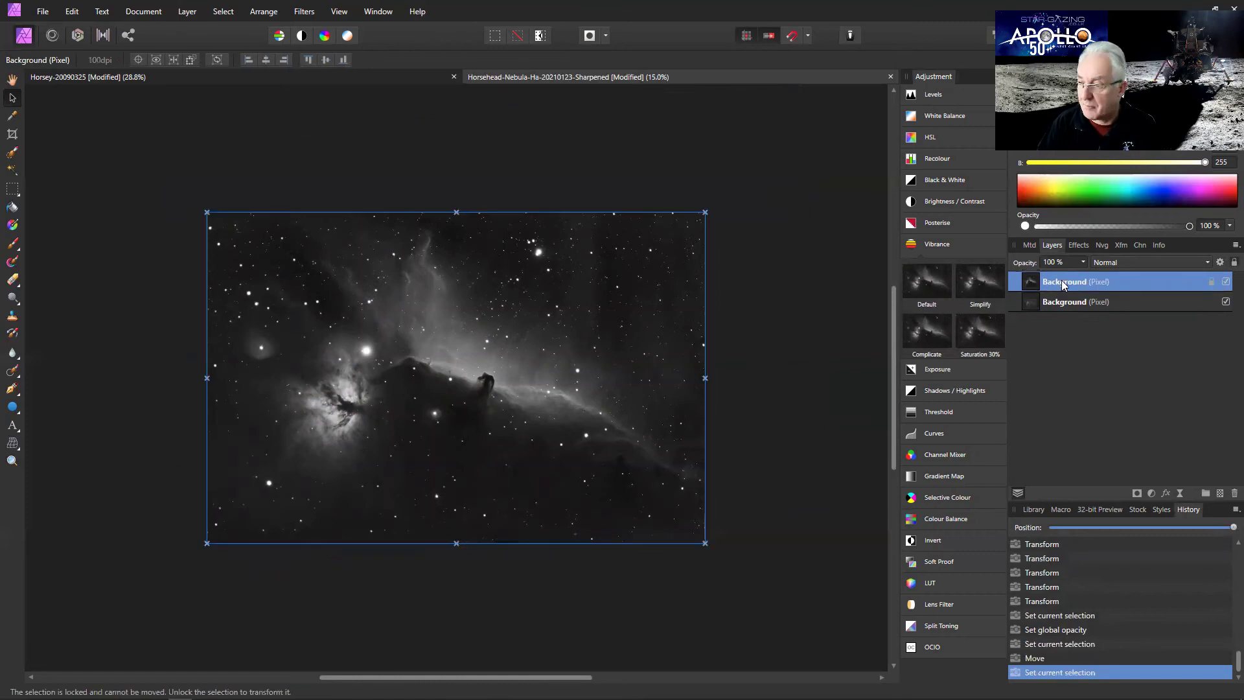
left_click(1120, 261)
scroll(1127, 322, "down", 5)
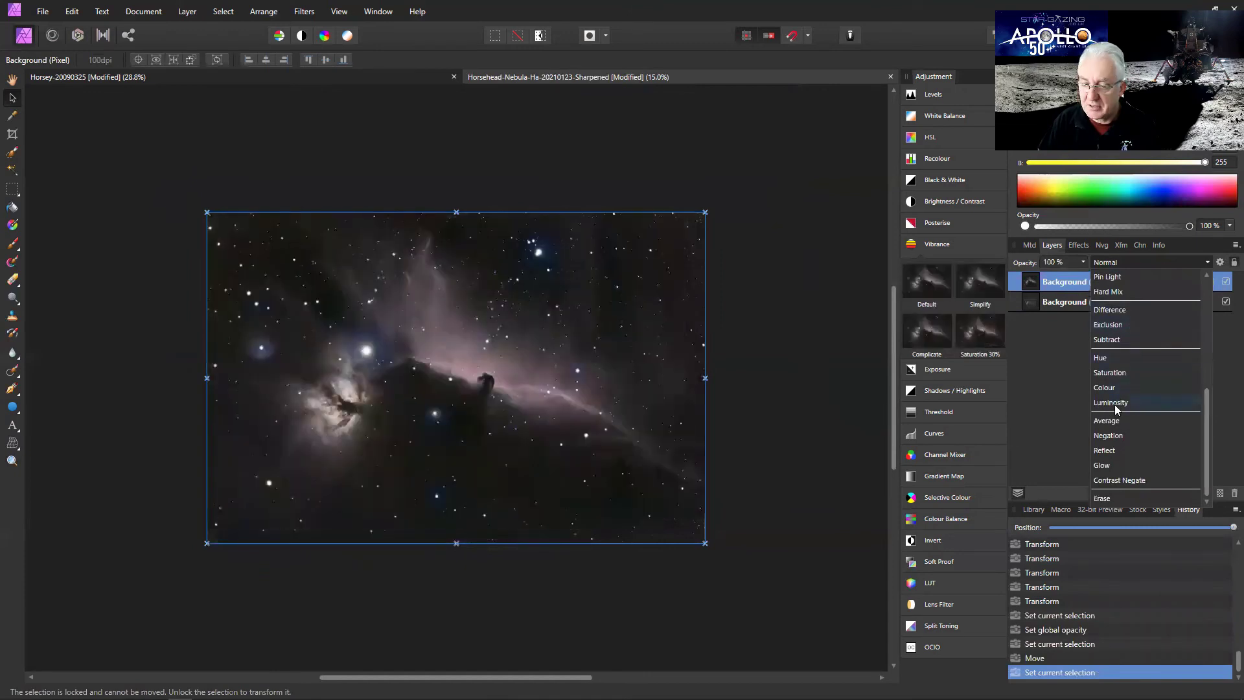
left_click(1114, 405)
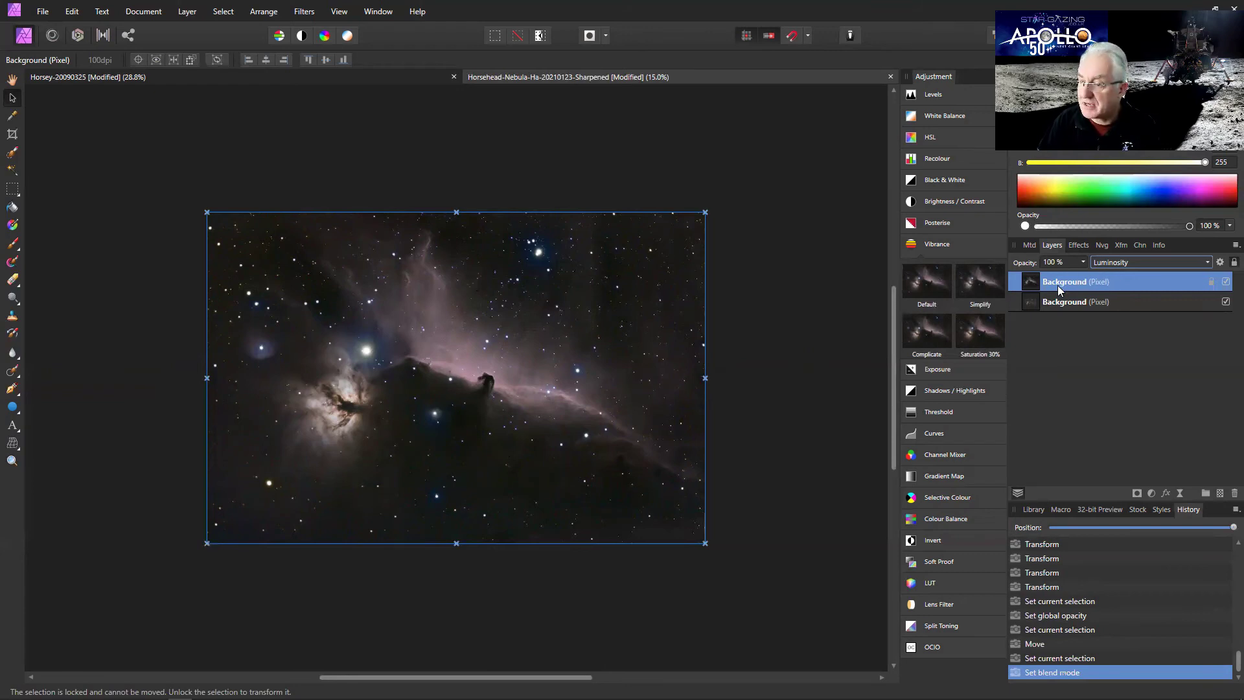
double_click(1057, 285)
left_click(1034, 282)
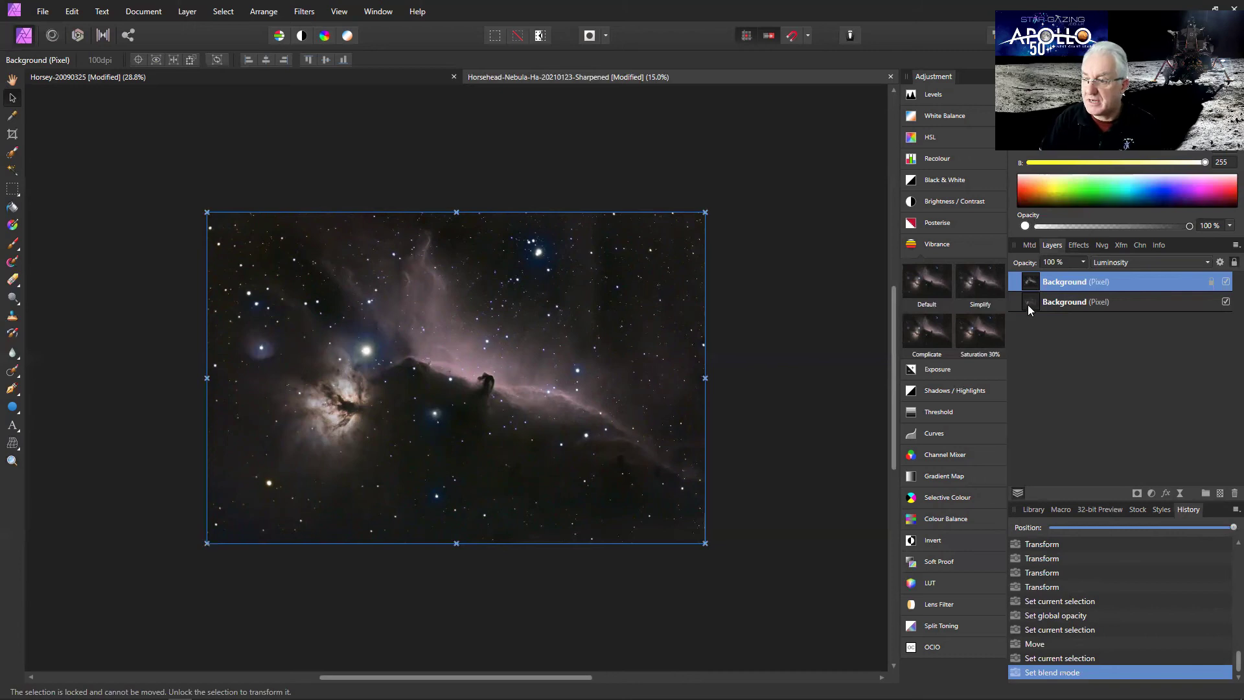
left_click(1031, 310)
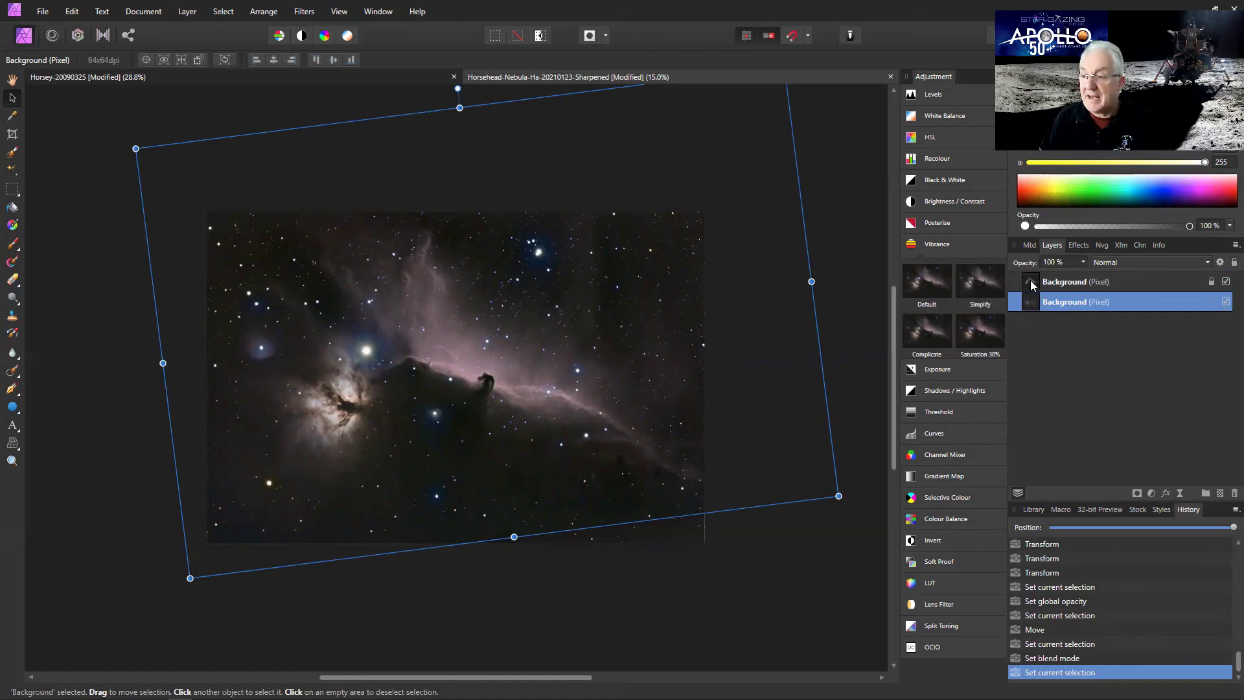
left_click(1032, 285)
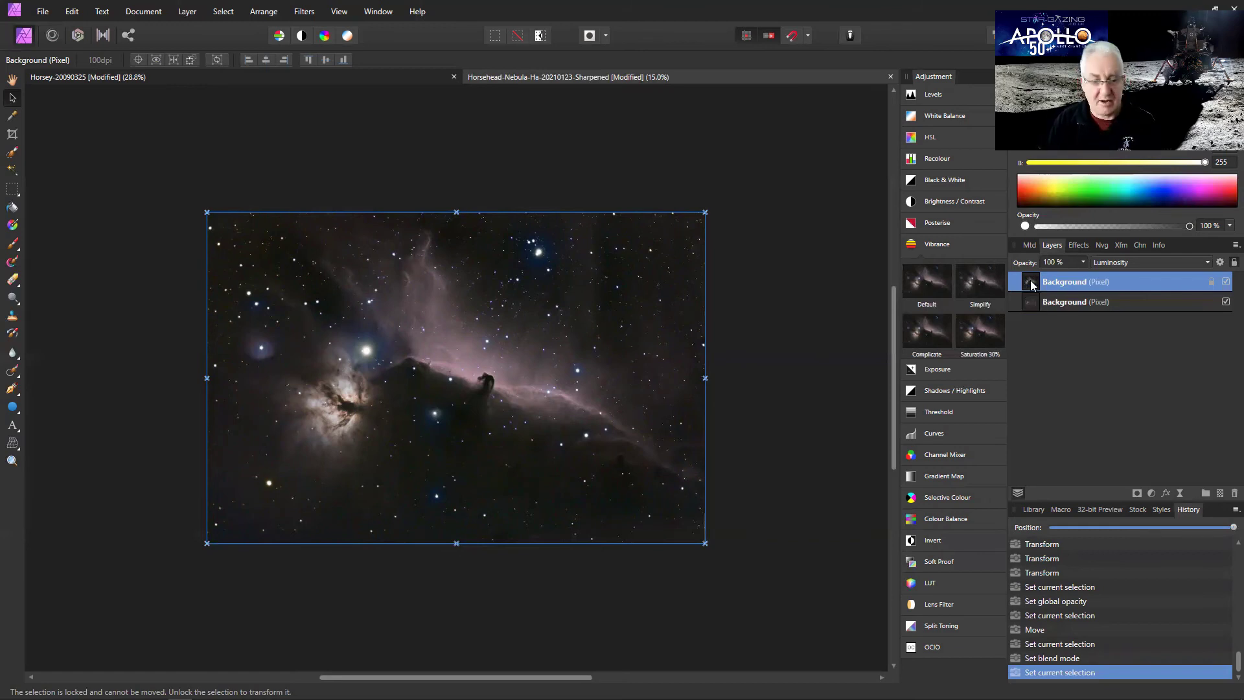
Zoom the view to fit the whole image.
left_click(12, 460)
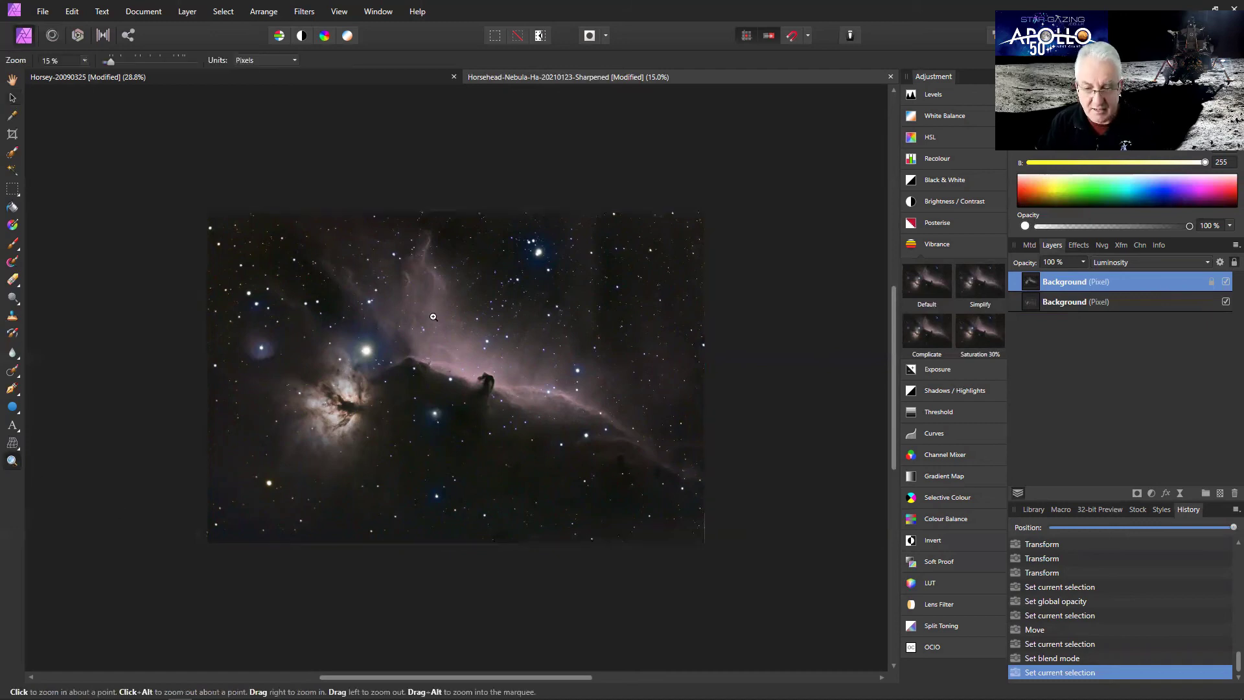
right_click(434, 316)
left_click(465, 353)
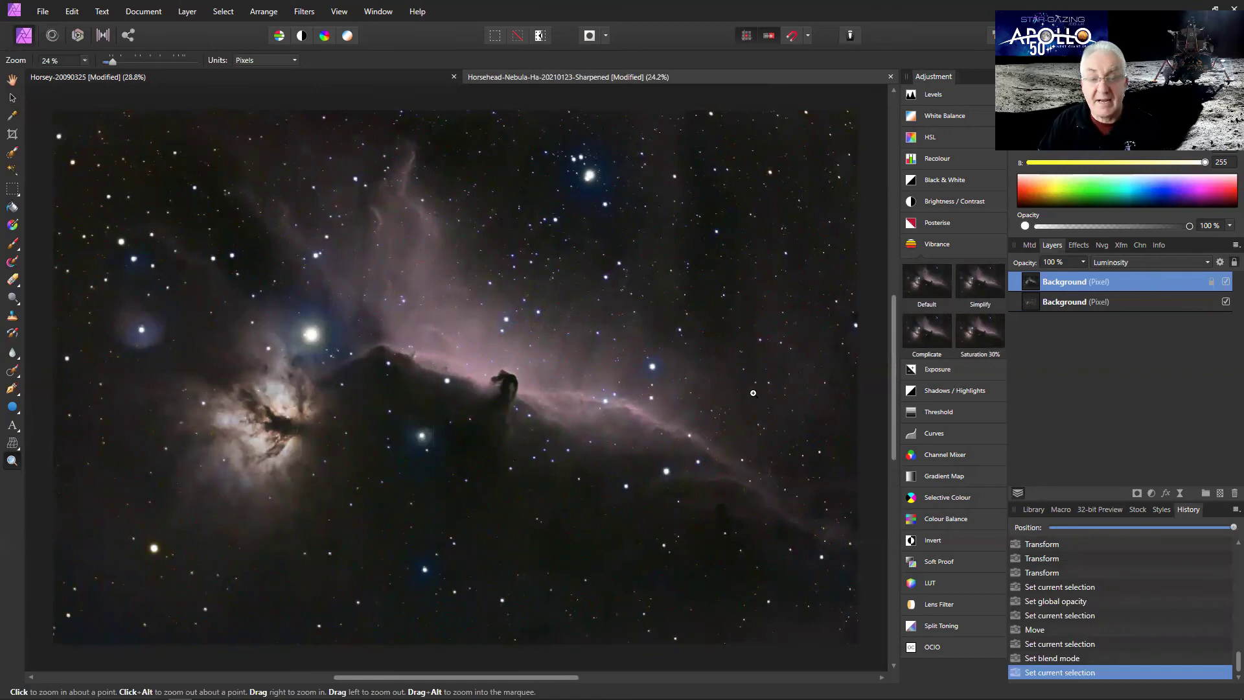
Apply an 11 px Gaussian Blur to the lower colour layer.
left_click(1066, 301)
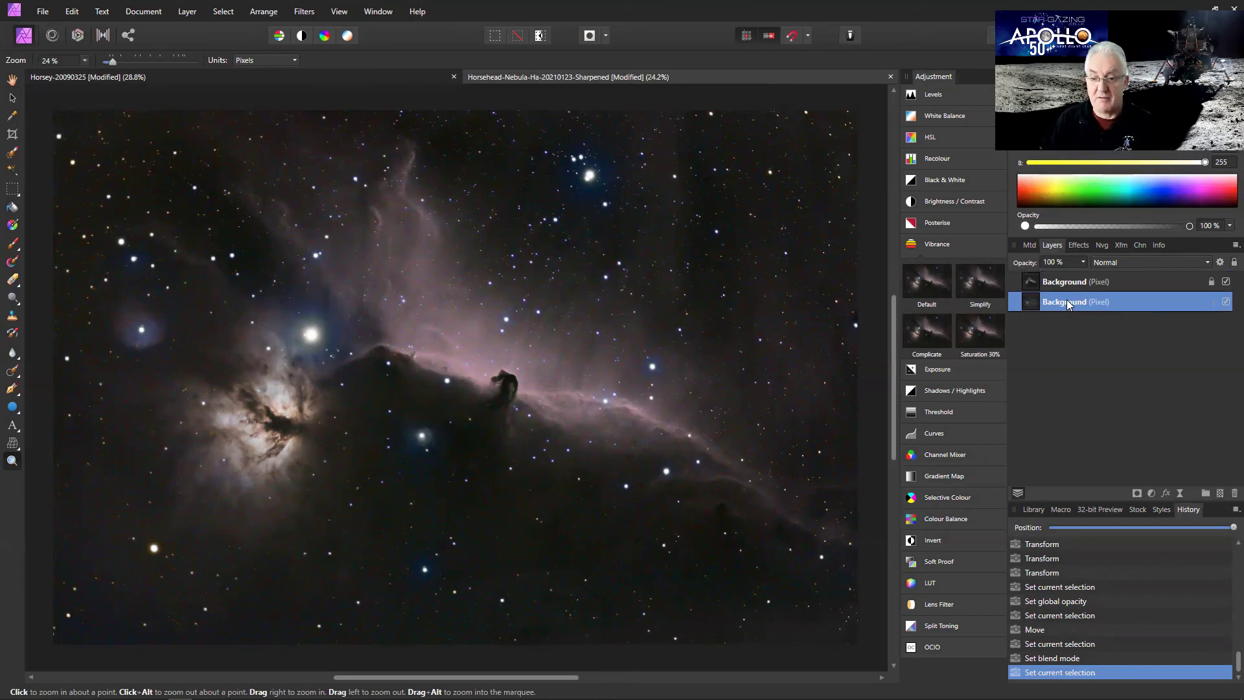
left_click(294, 11)
mouse_move(328, 25)
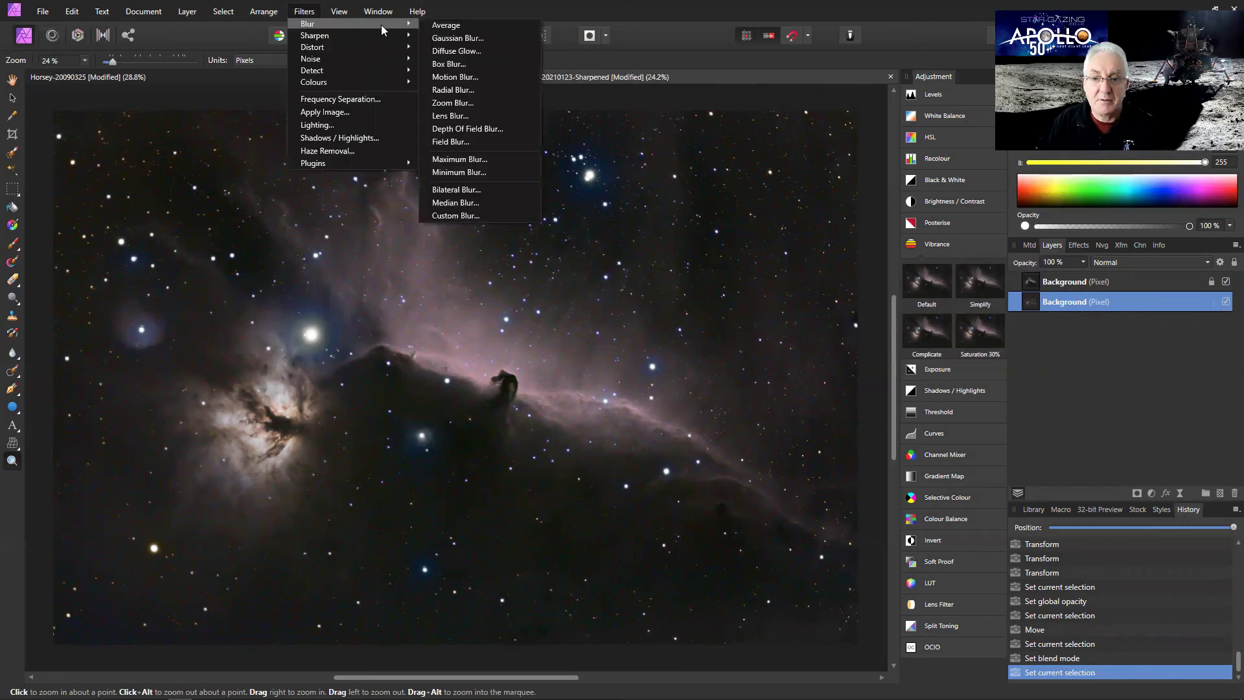
left_click(445, 39)
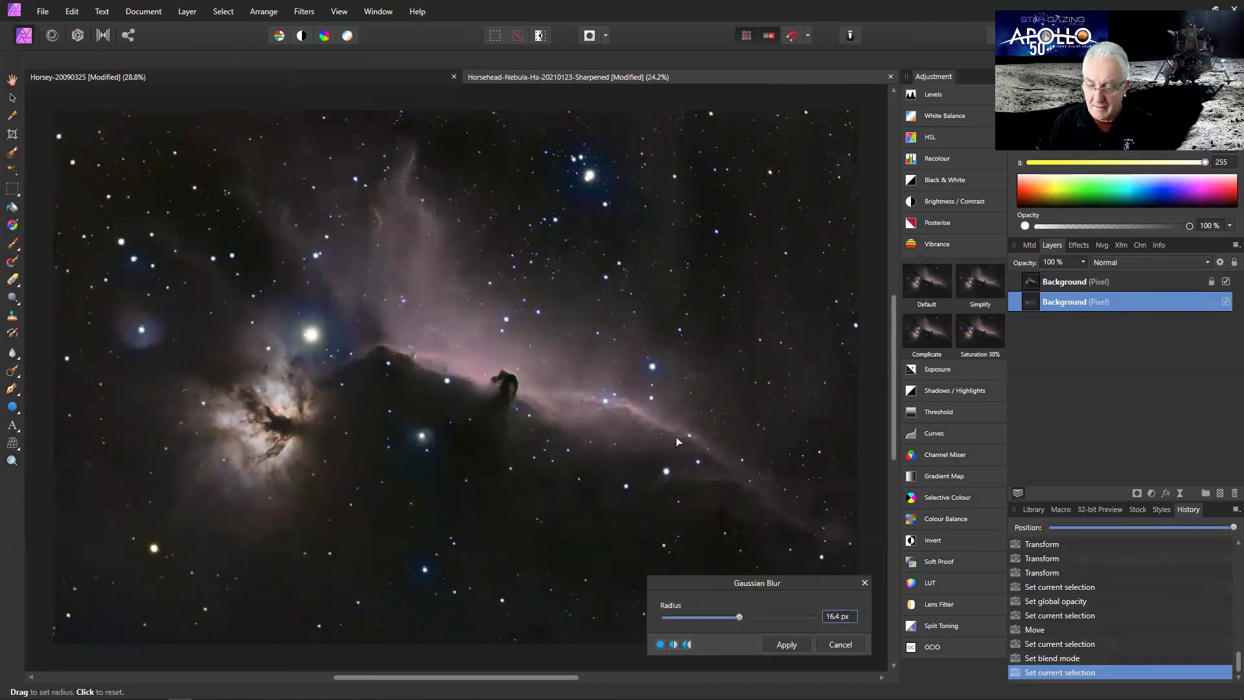
mouse_move(738, 616)
left_mouse_down()
mouse_move(711, 614)
mouse_move(730, 619)
left_mouse_up()
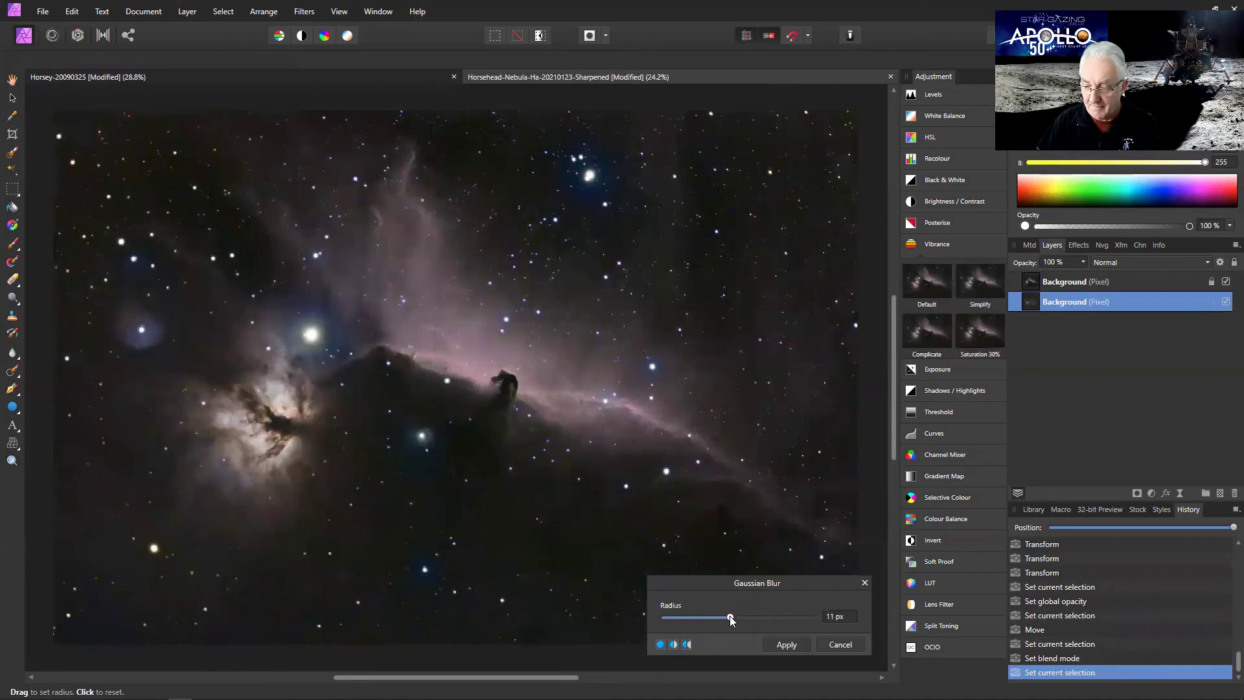
left_click(786, 645)
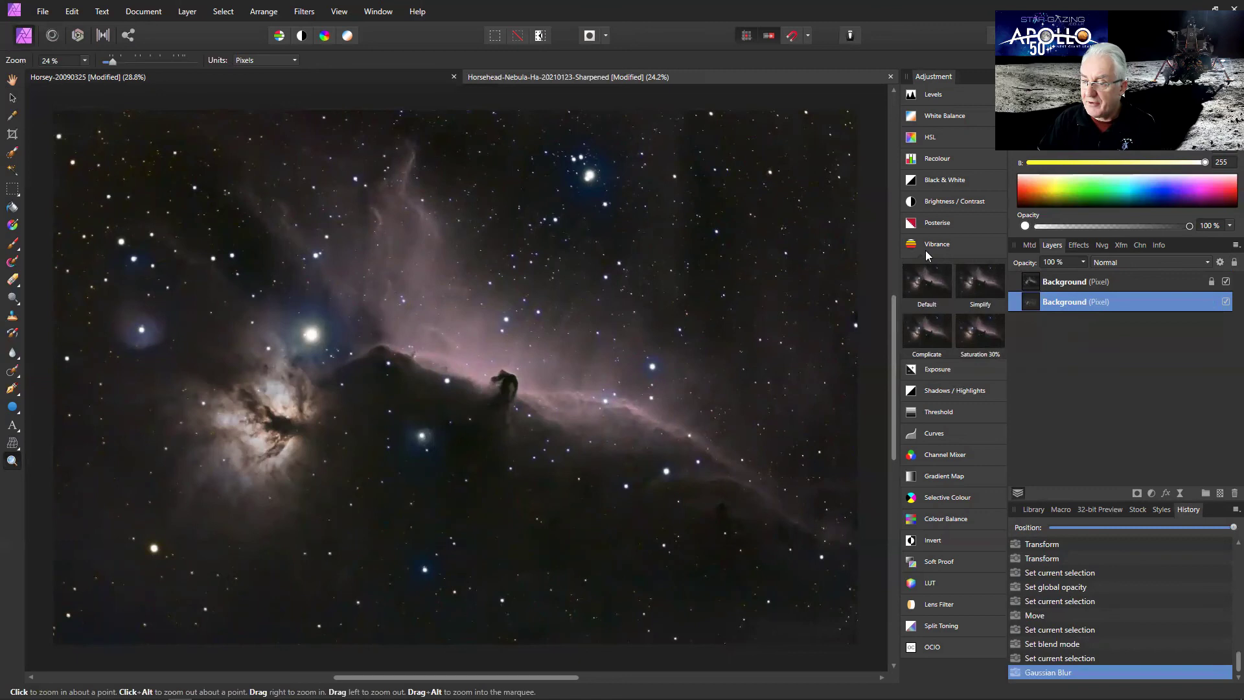
Add a Vibrance adjustment at 21% Saturation merged into the layer, then another at 14%.
left_click(931, 284)
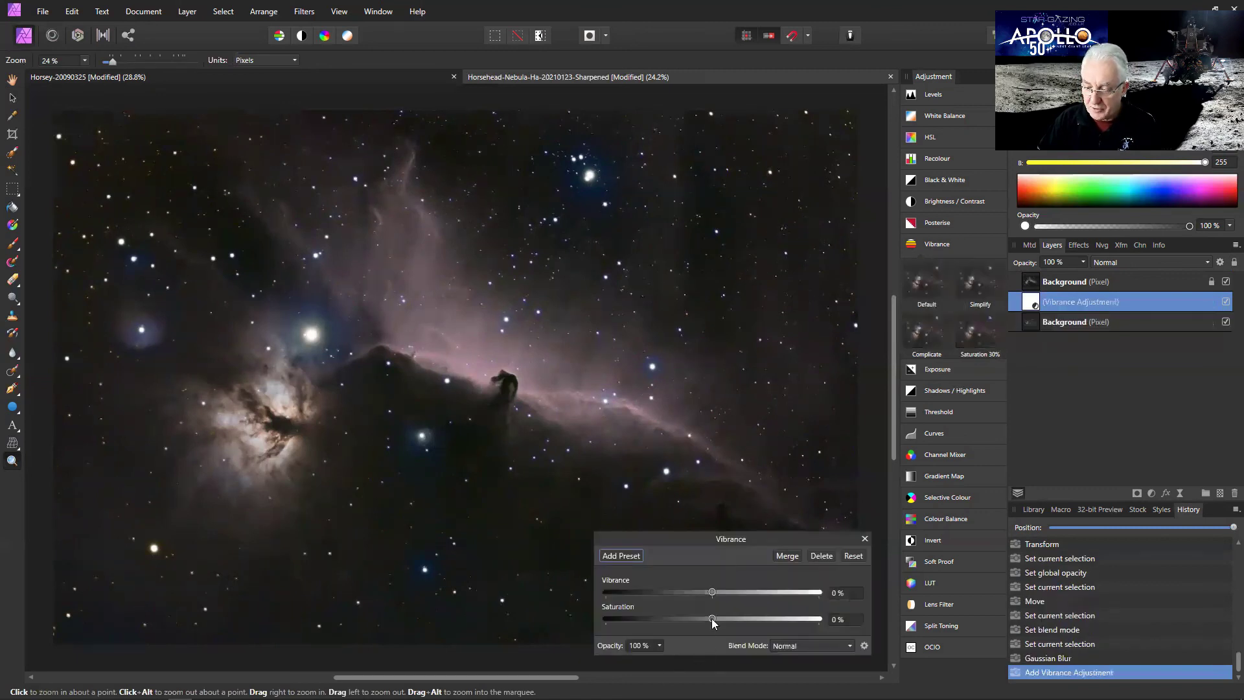
left_click_drag(715, 618, 745, 617)
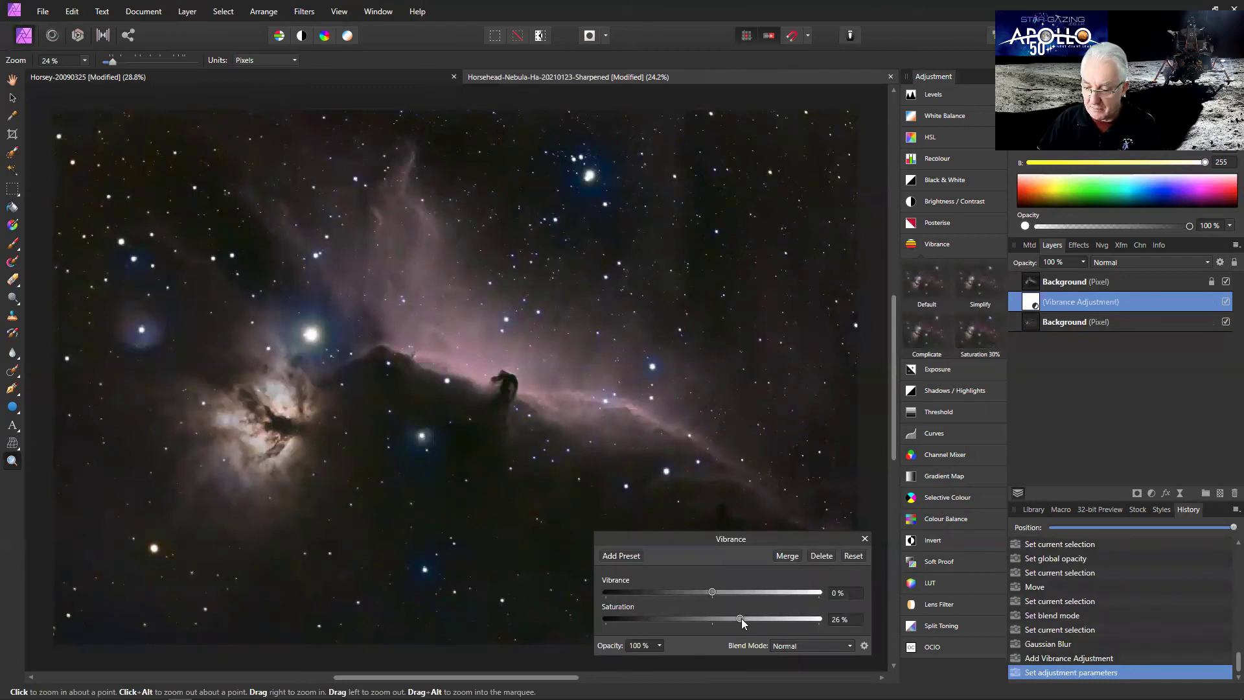
left_click_drag(739, 619, 735, 618)
left_click(786, 556)
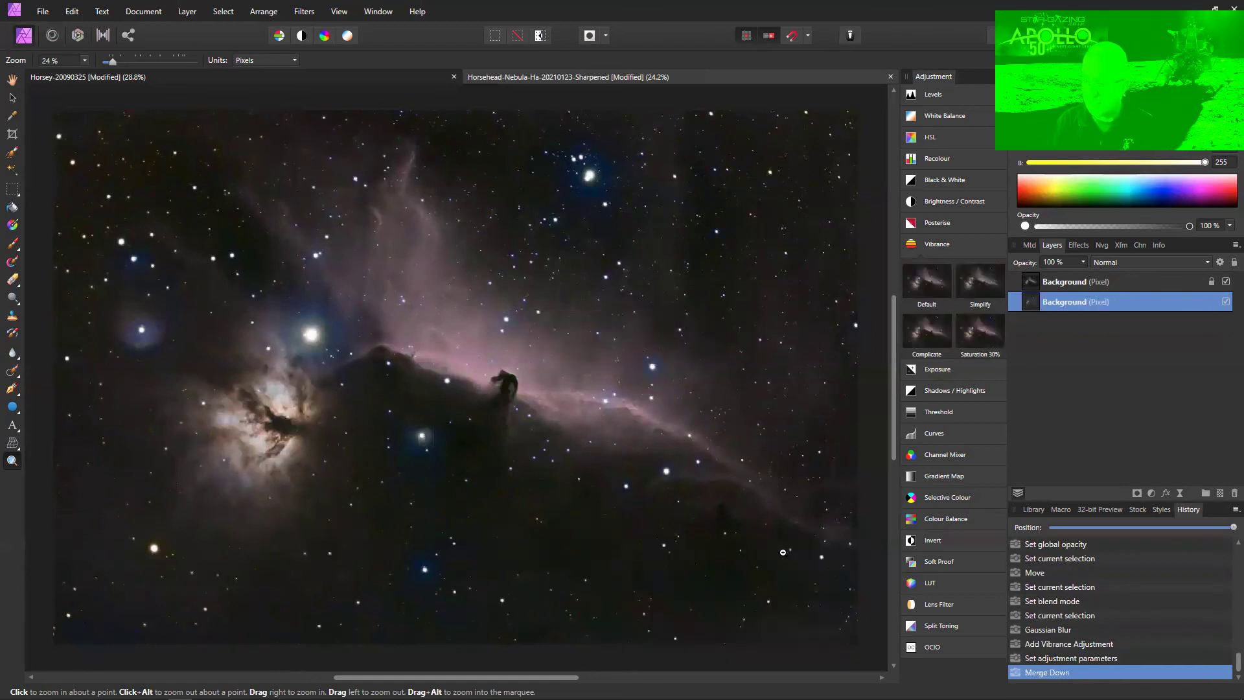
left_click(947, 290)
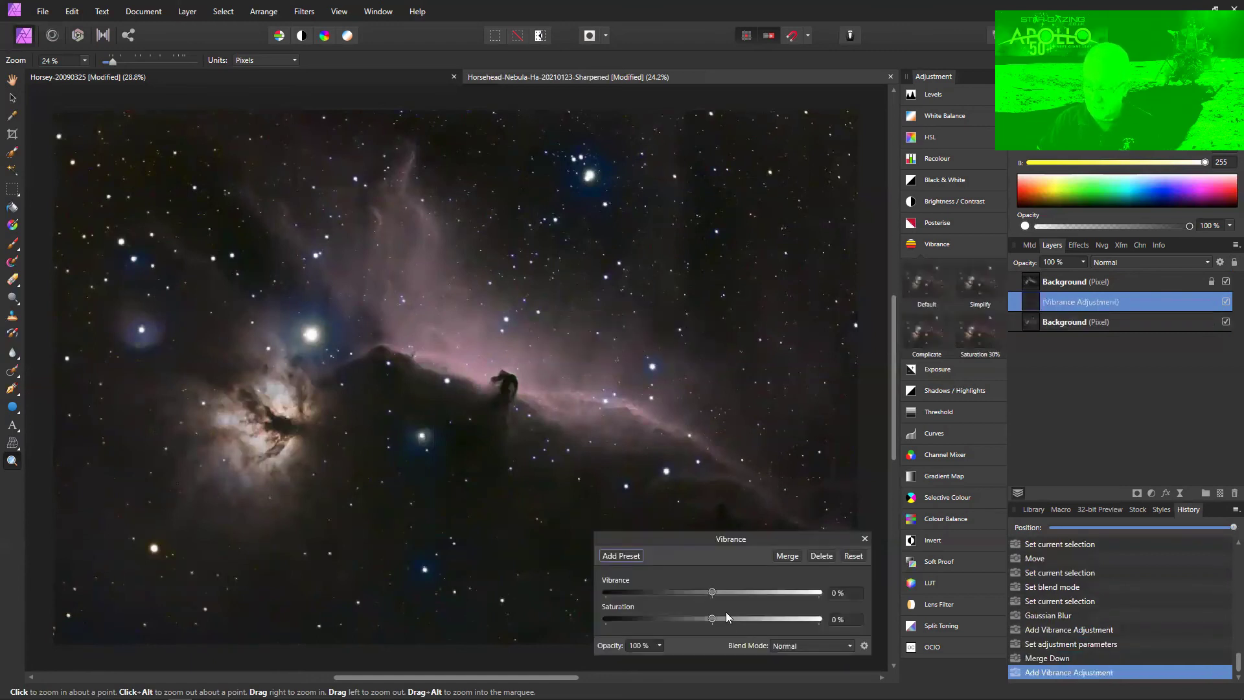
left_click_drag(714, 617, 728, 620)
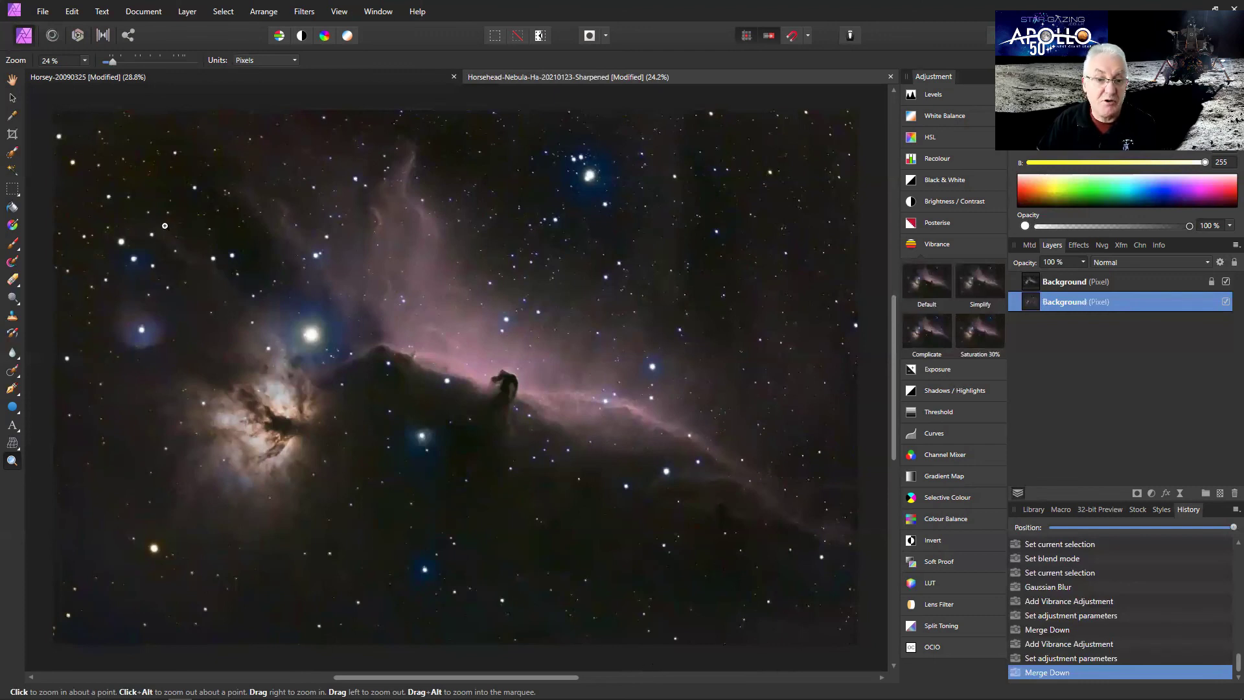
Crop the bottom and right edges so the image measures 5090 × 3128 px.
left_click(12, 134)
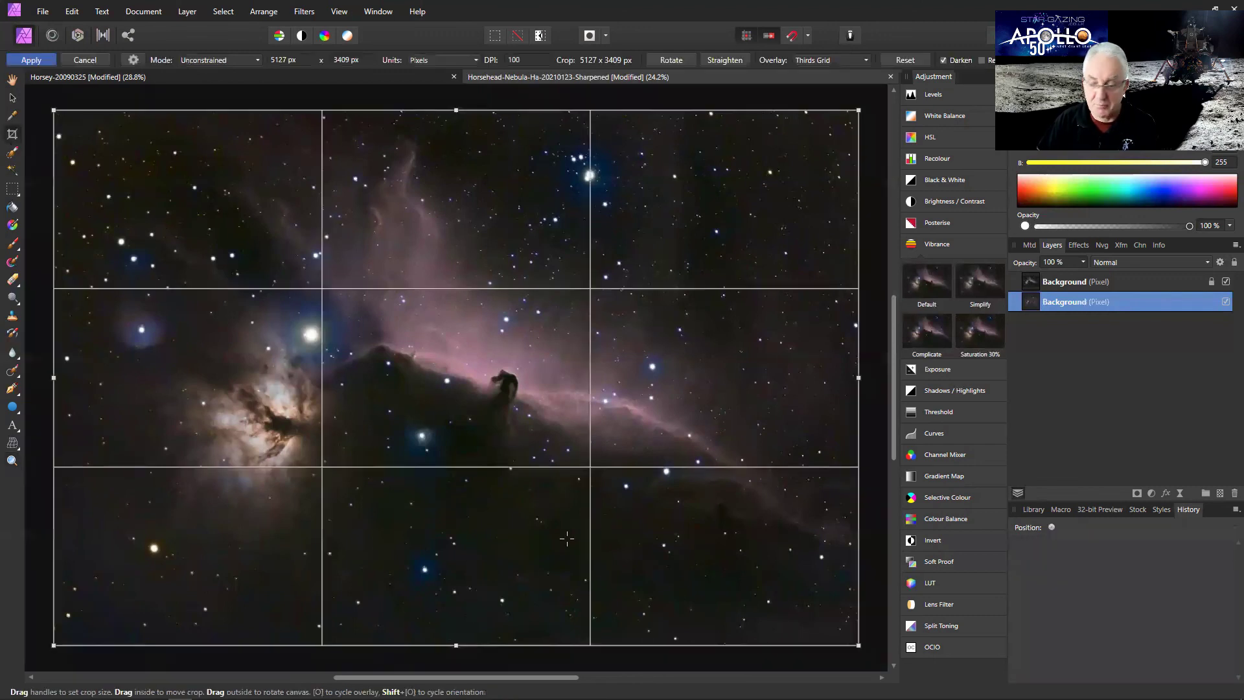
left_click_drag(855, 643, 852, 600)
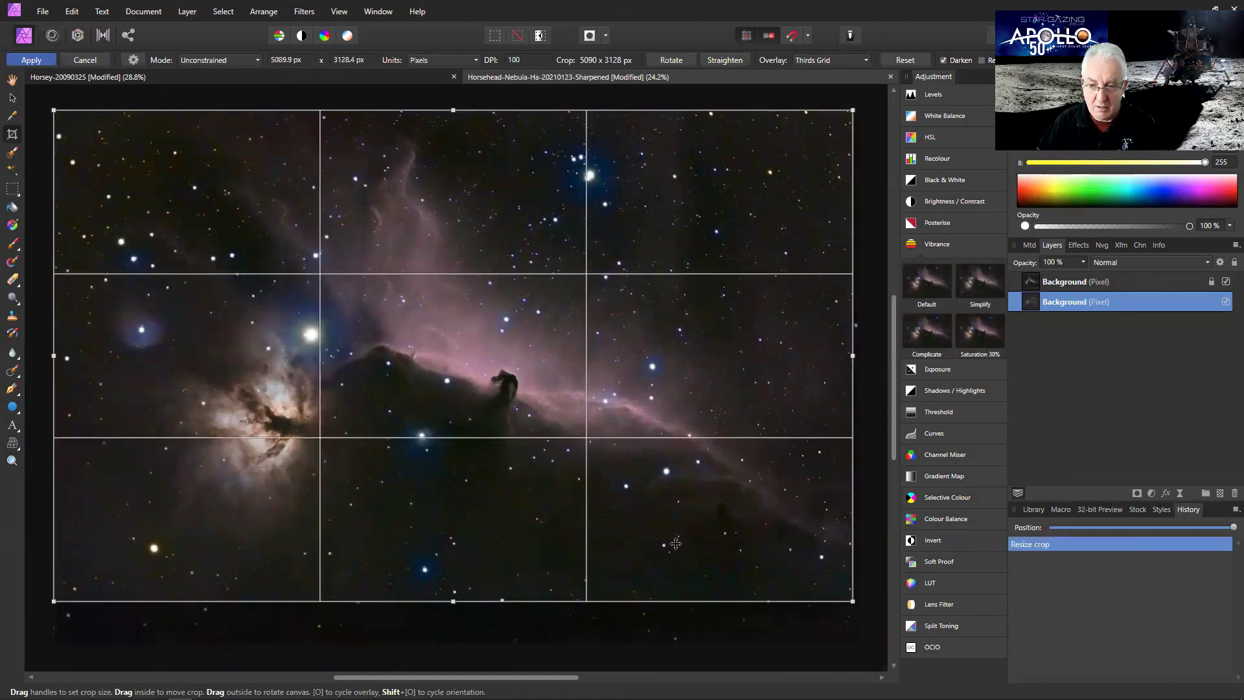
key("Return")
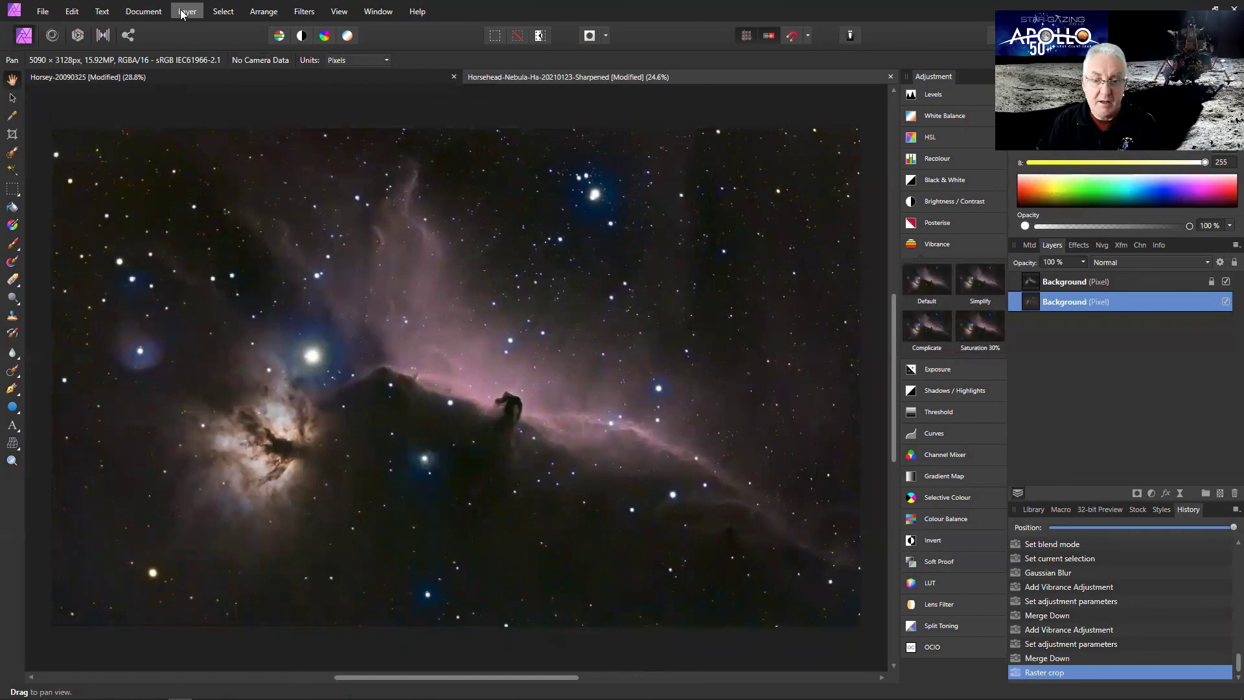
Merge the H-alpha luminosity layer down onto the colour layer.
left_click(1103, 278)
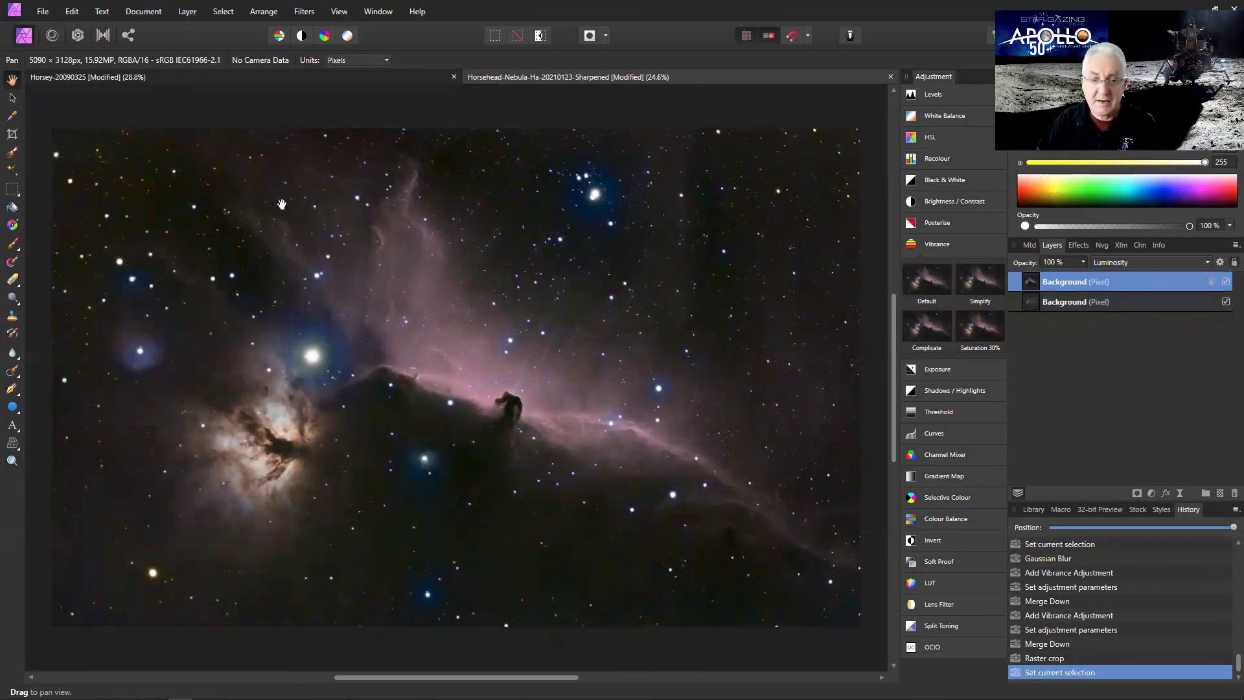
left_click(187, 11)
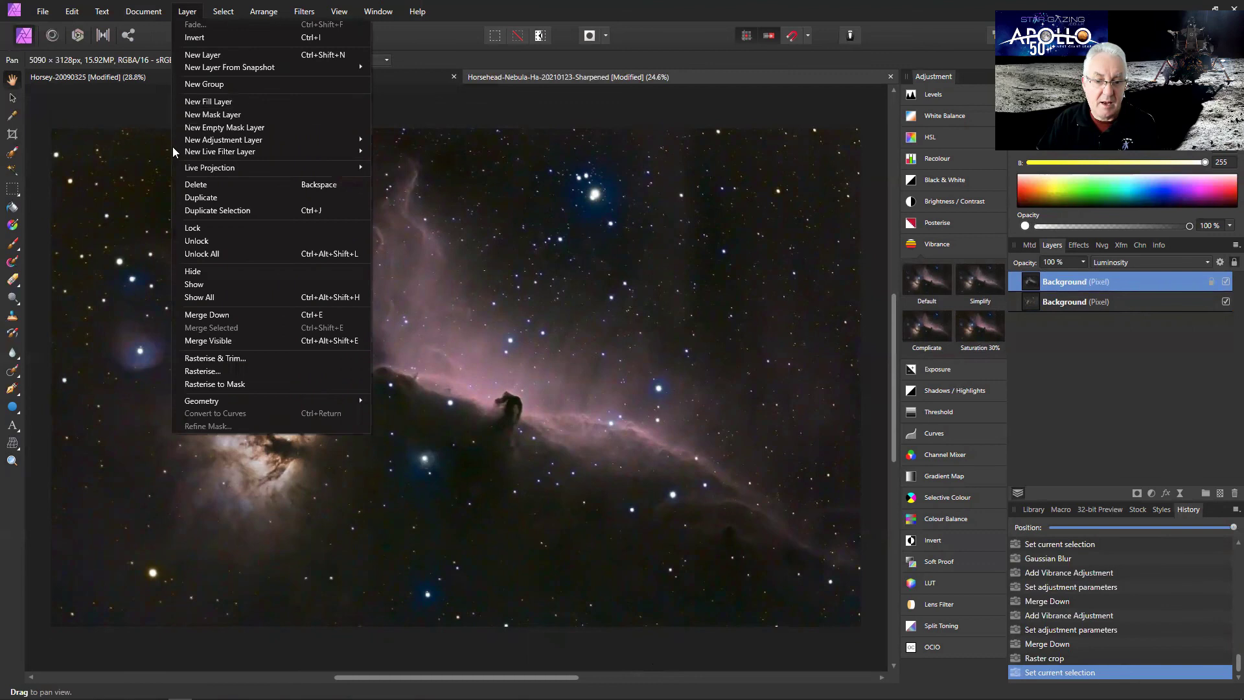
left_click(212, 314)
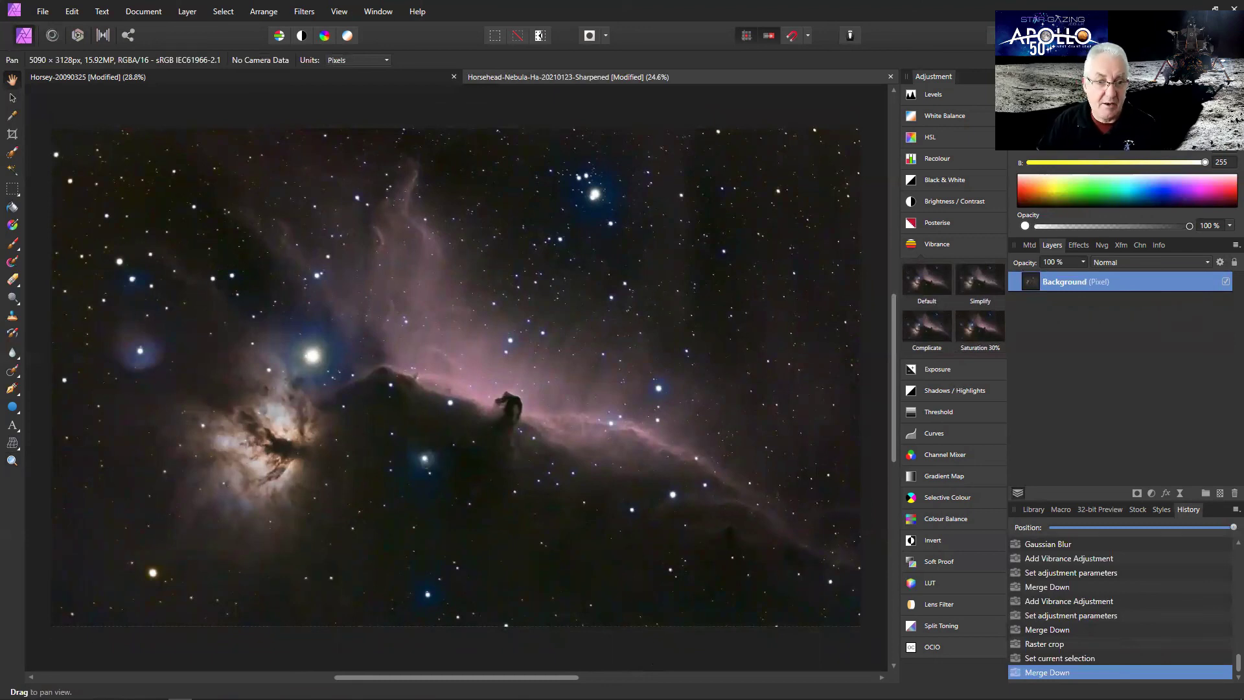
left_click(43, 11)
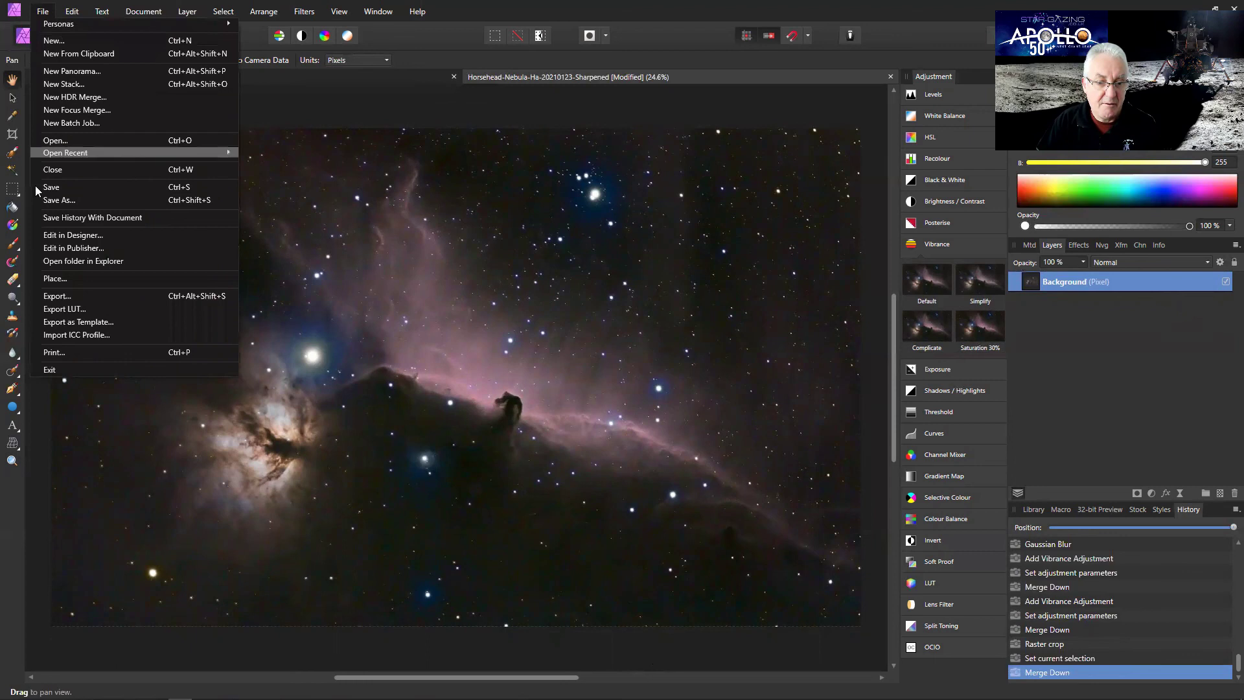
left_click(327, 109)
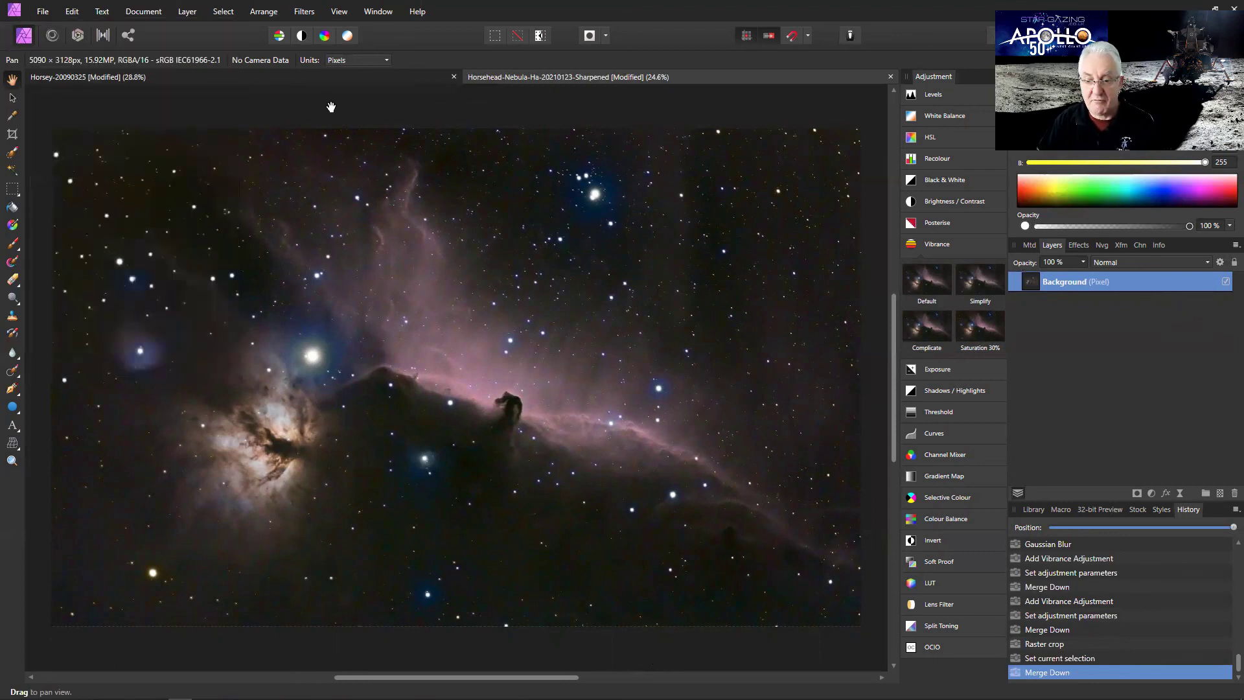
left_click(43, 11)
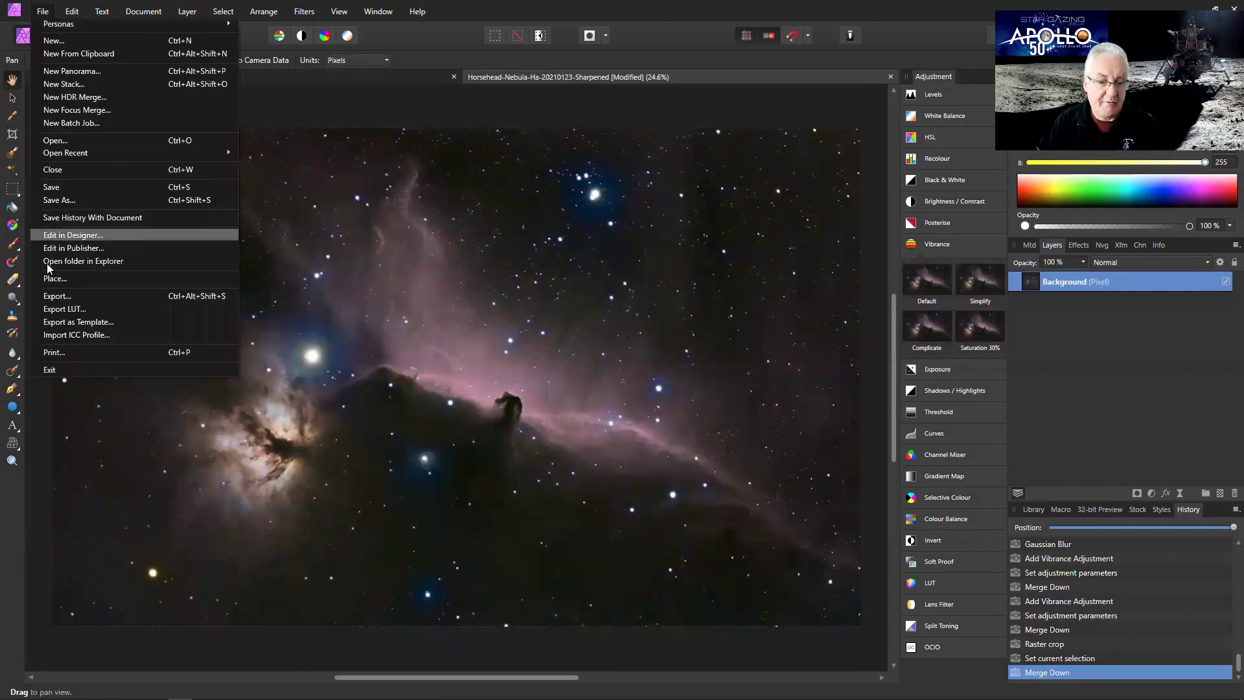
left_click(50, 299)
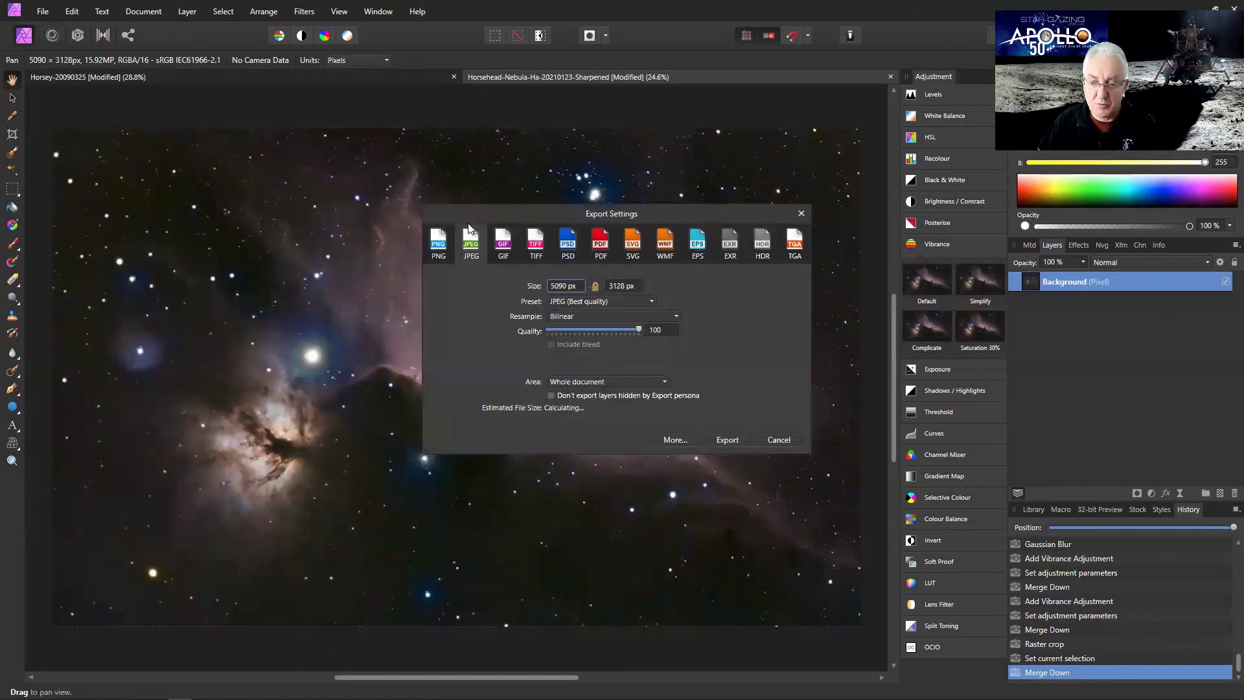
left_click(537, 245)
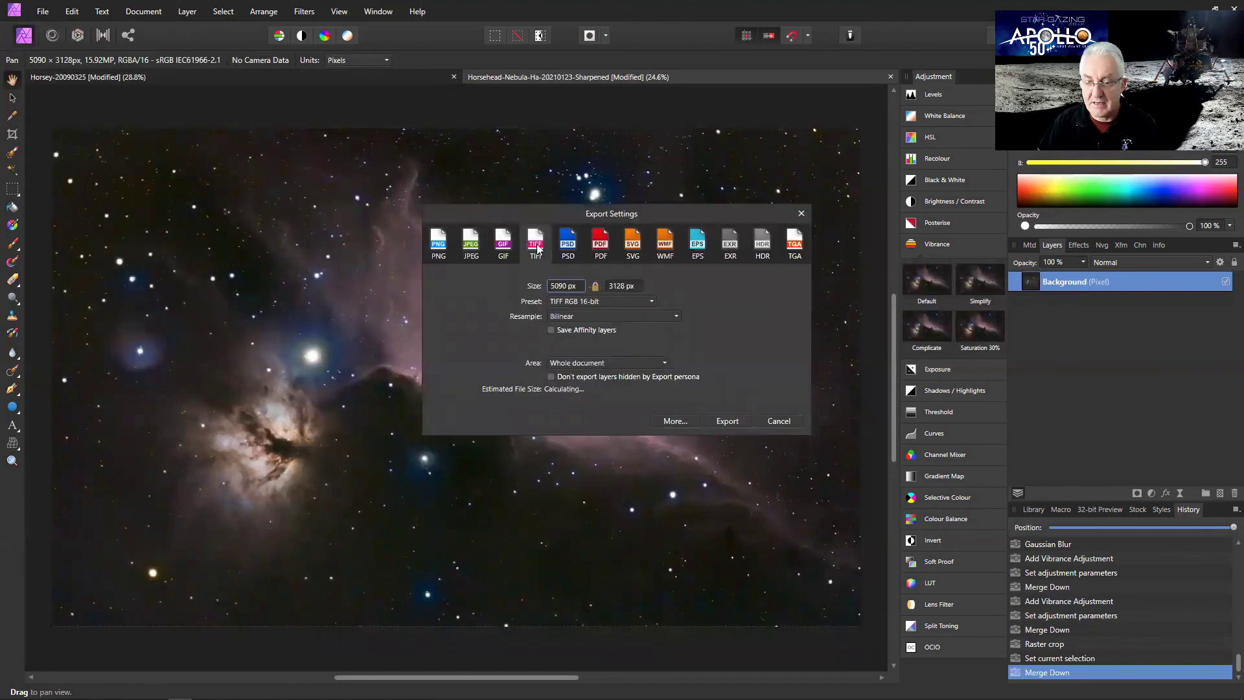
left_click(780, 421)
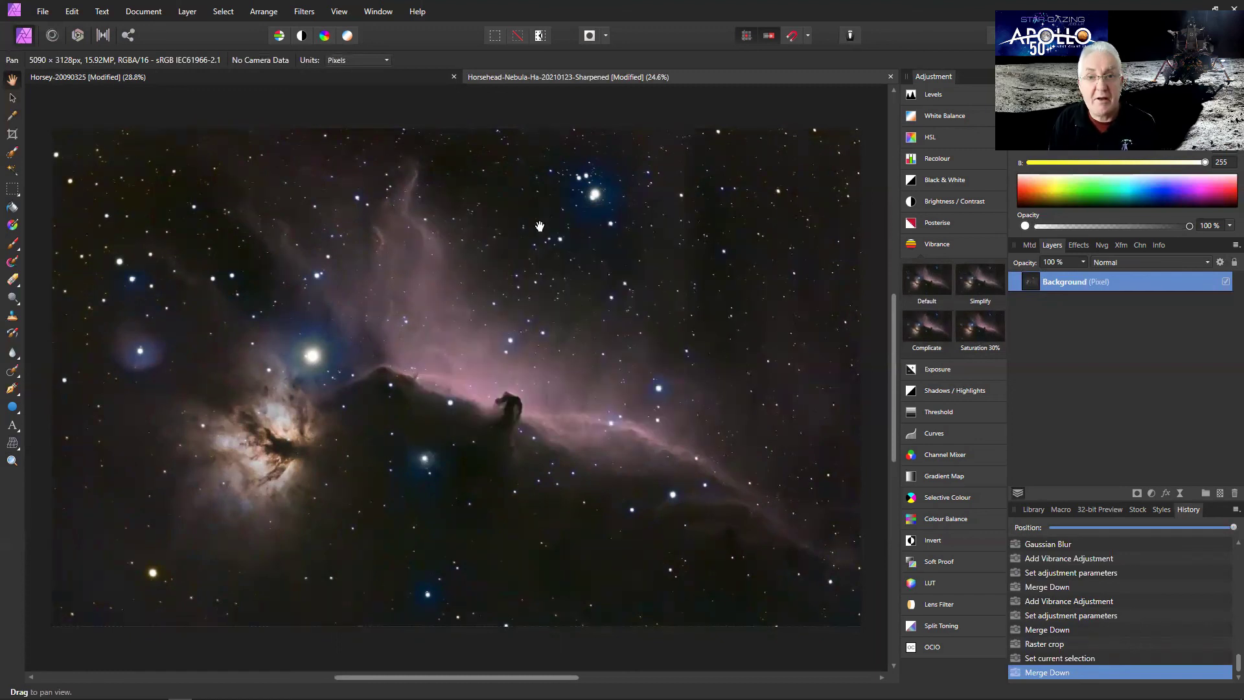